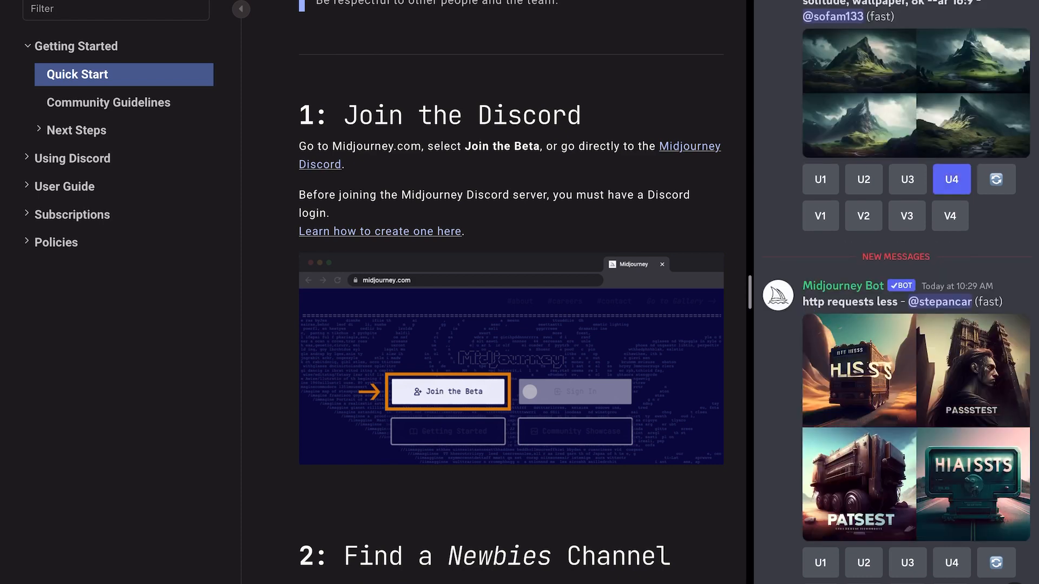
# Widen the Discord pane beside the Quick Start guide and open the newbies-27 channel followed by newbies-57
pyautogui.scroll(-1, 530, 391)
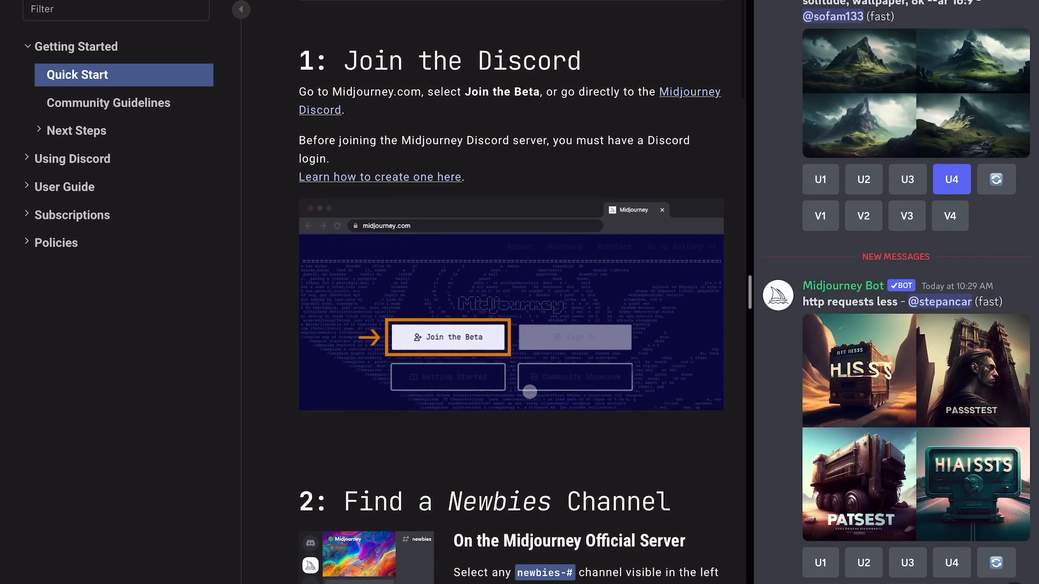
pyautogui.scroll(-4, 530, 392)
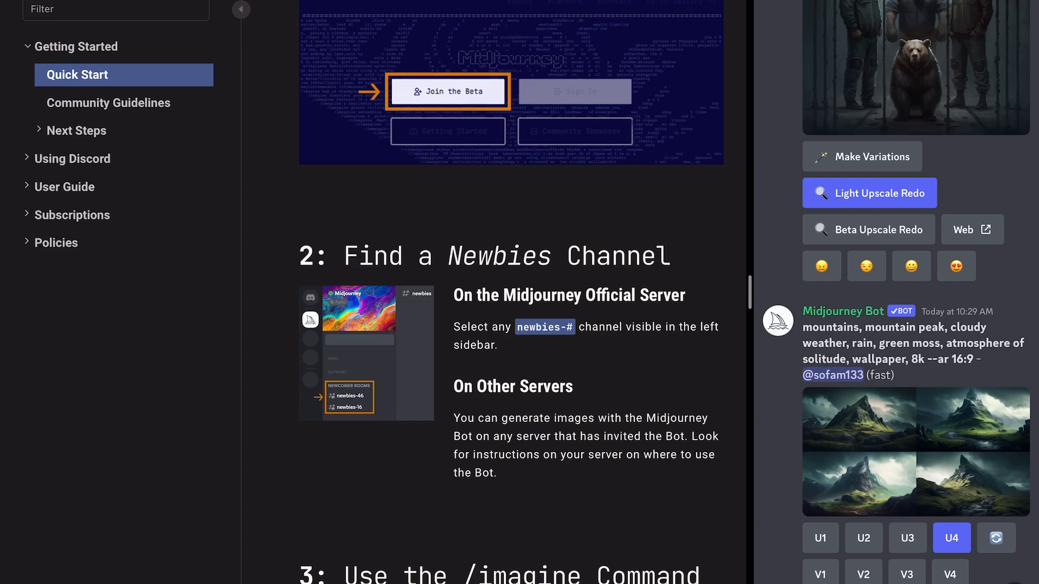
pyautogui.moveTo(750, 292); pyautogui.dragTo(184, 292)
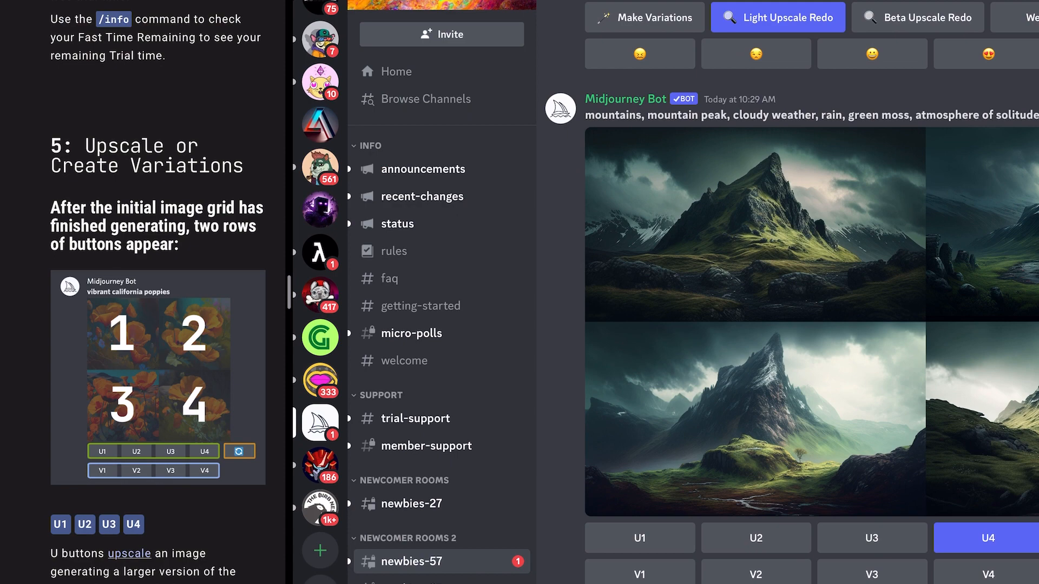
pyautogui.click(411, 503)
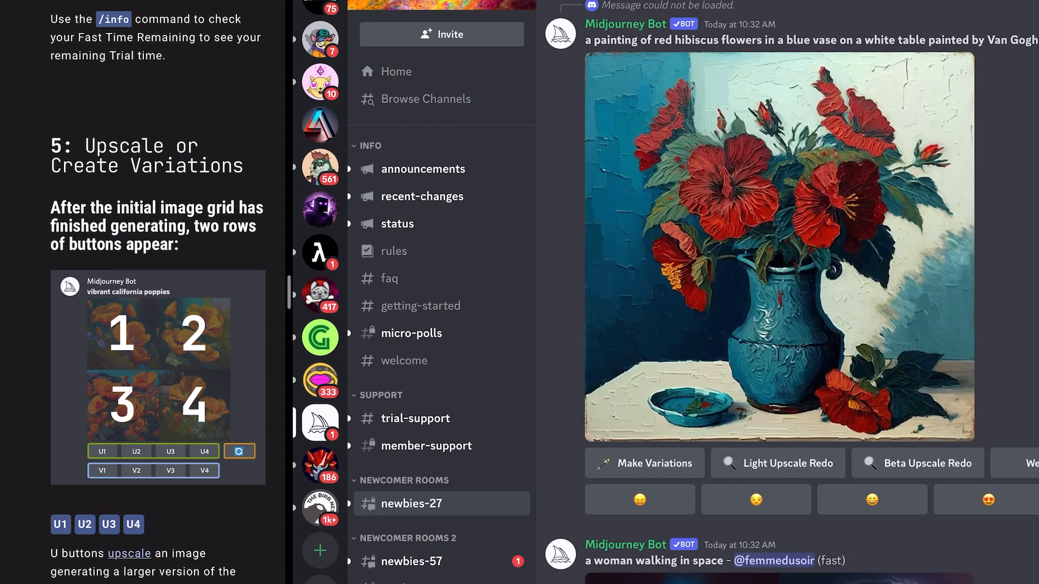
pyautogui.click(411, 561)
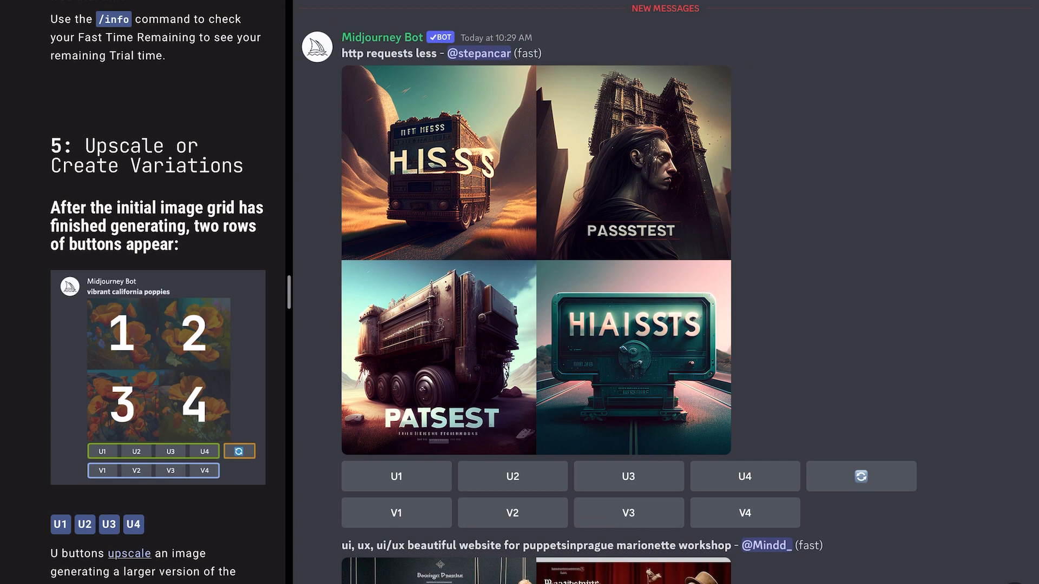
# Browse the newbies-57 channel to examine other members' prompts, image grids and upscaled results
pyautogui.scroll(10, 682, 292)
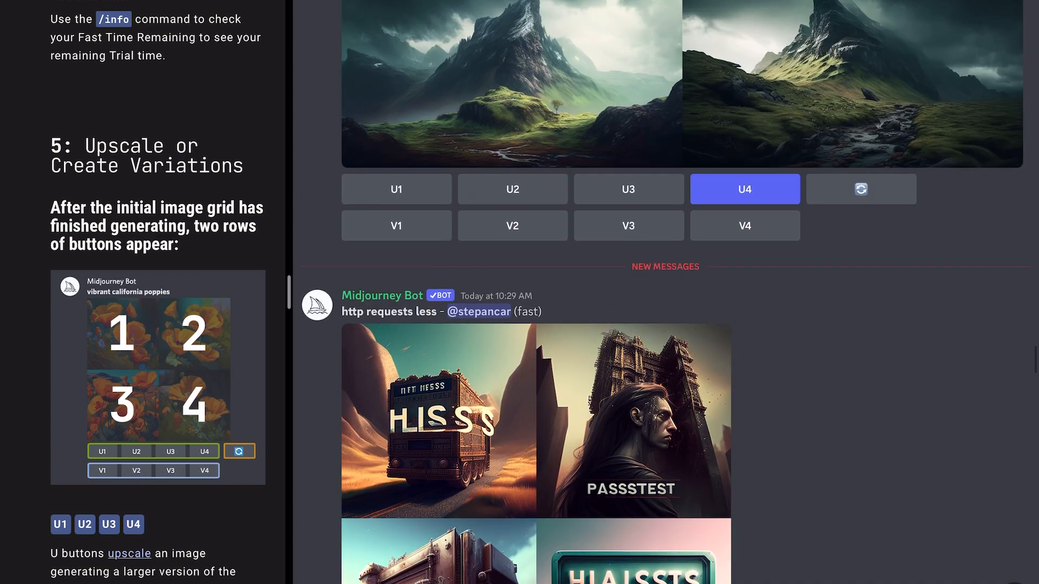
pyautogui.scroll(-20, 682, 292)
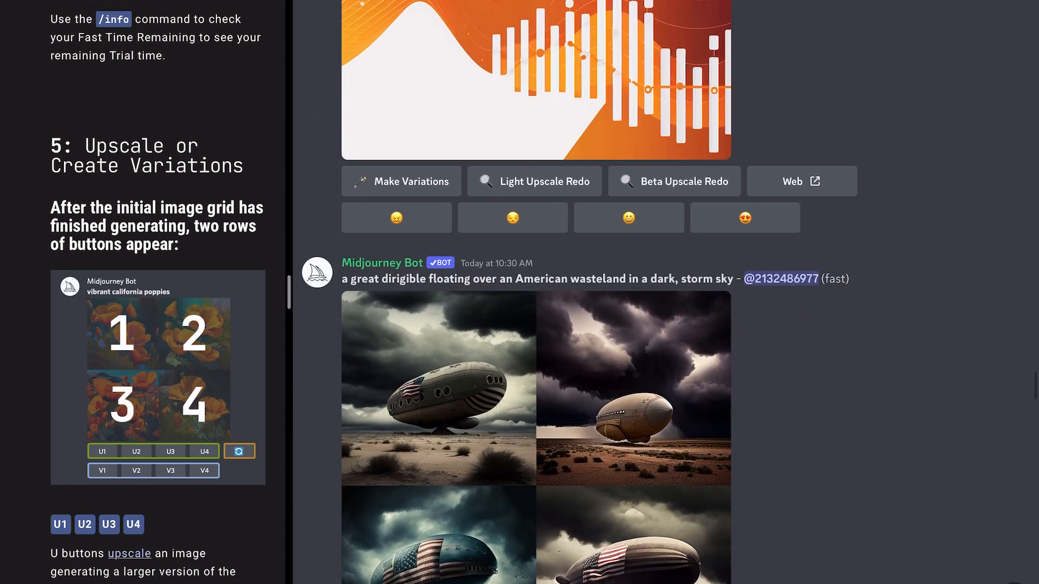
pyautogui.scroll(-3, 682, 292)
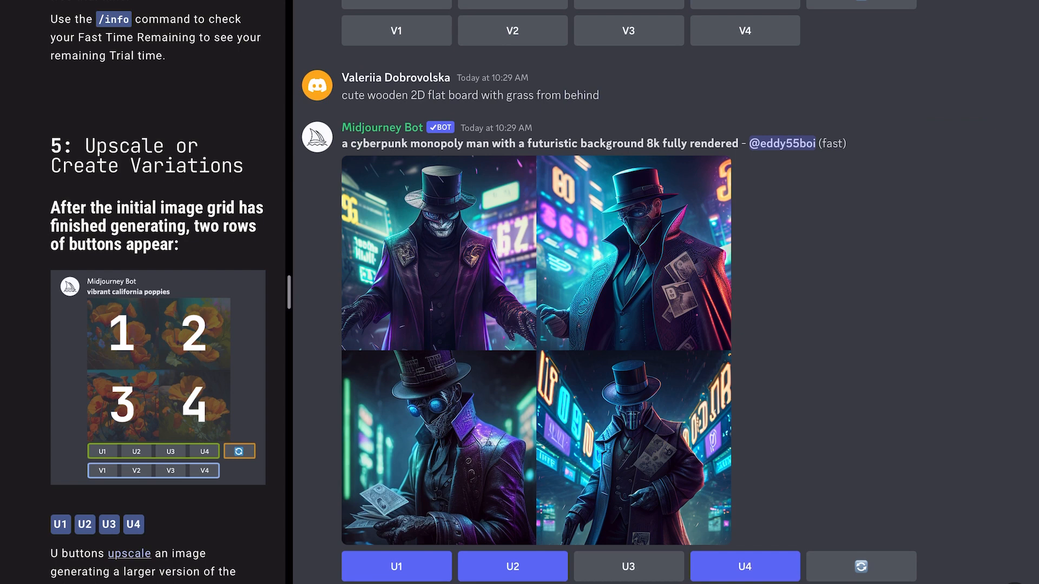
pyautogui.scroll(-3, 665, 292)
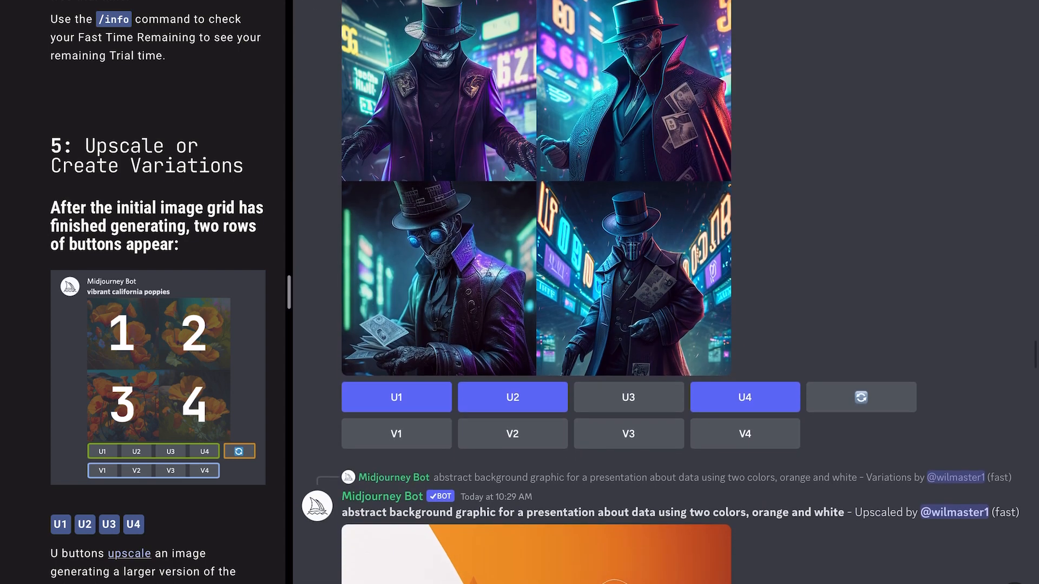
pyautogui.scroll(-15, 666, 292)
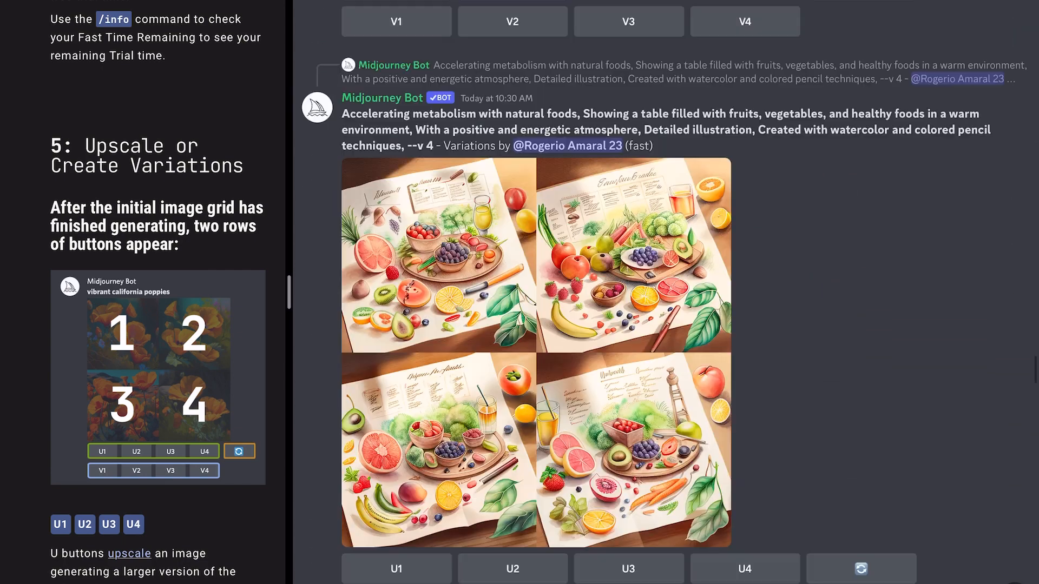
pyautogui.scroll(-5, 666, 292)
pyautogui.scroll(-7, 666, 292)
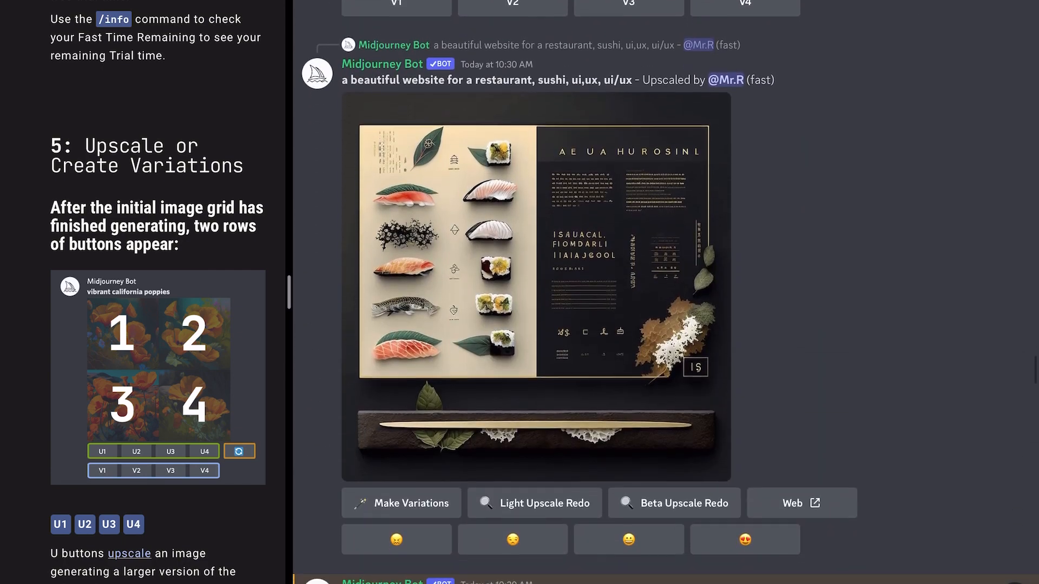
pyautogui.scroll(-7, 666, 292)
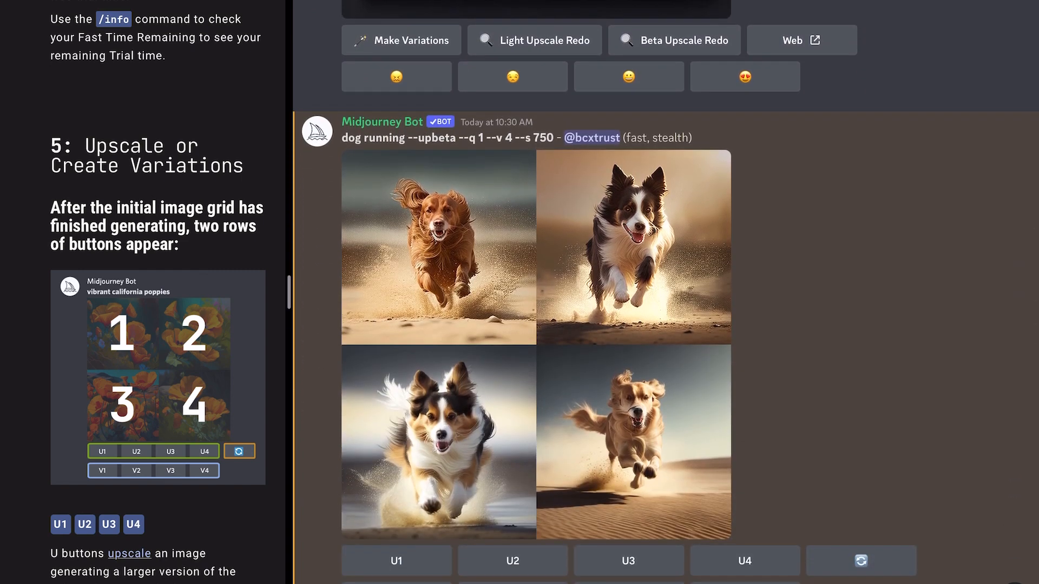
pyautogui.scroll(-1, 665, 292)
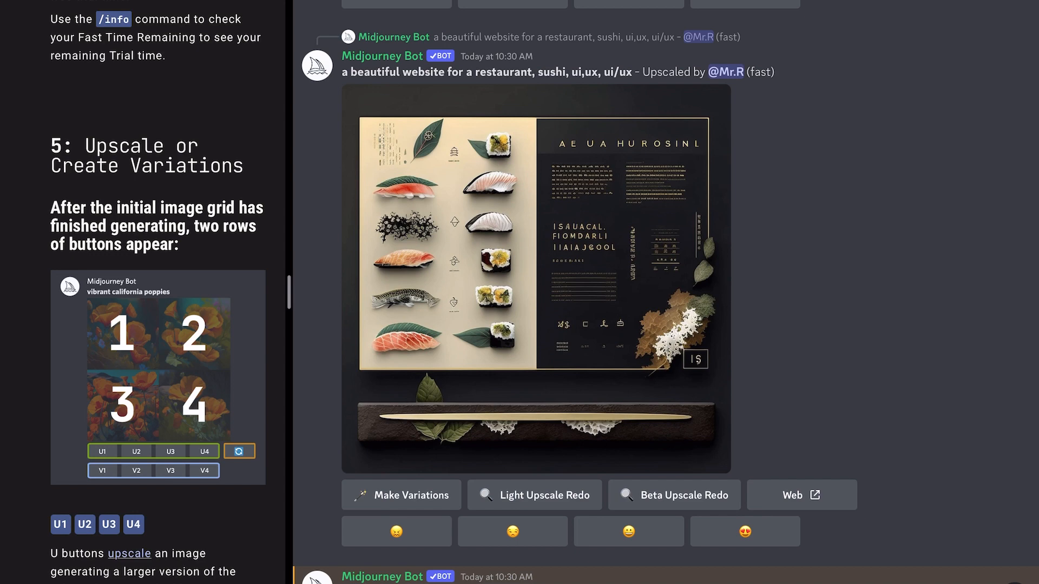
# Submit an /imagine command with the prompt "dog running" in the newbies-57 channel
pyautogui.write('/')
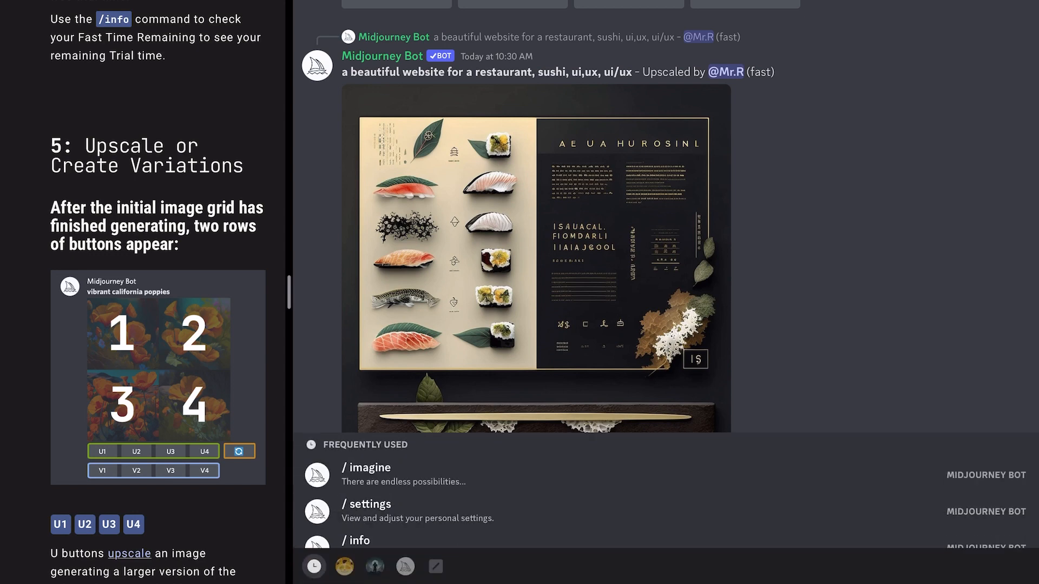
pyautogui.press('Return')
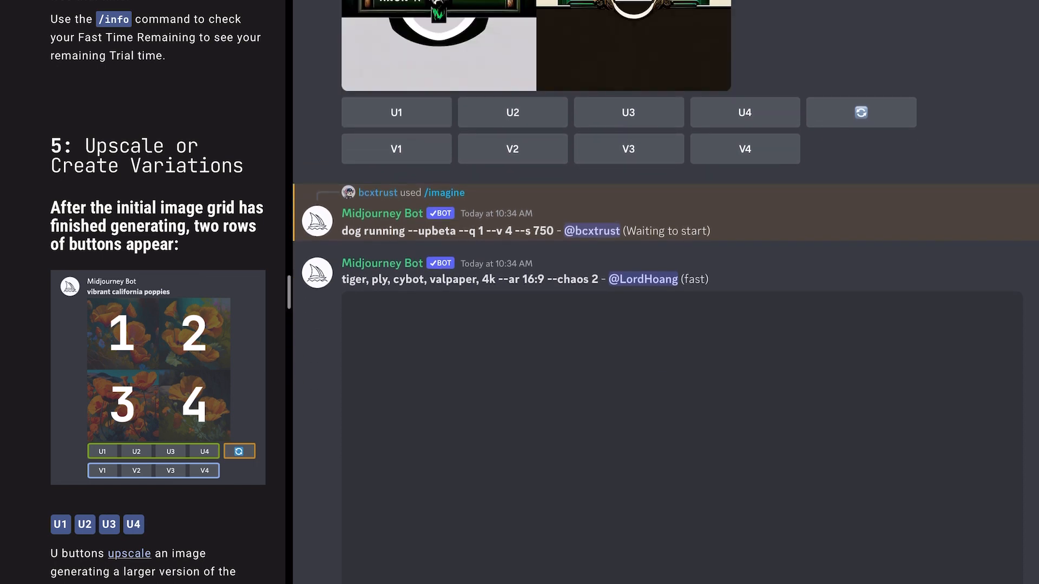
# Switch to the server that contains the logo-desigens and you-tube channels, and open its you-tube channel
pyautogui.moveTo(346, 325); pyautogui.dragTo(590, 325)
pyautogui.click(320, 125)
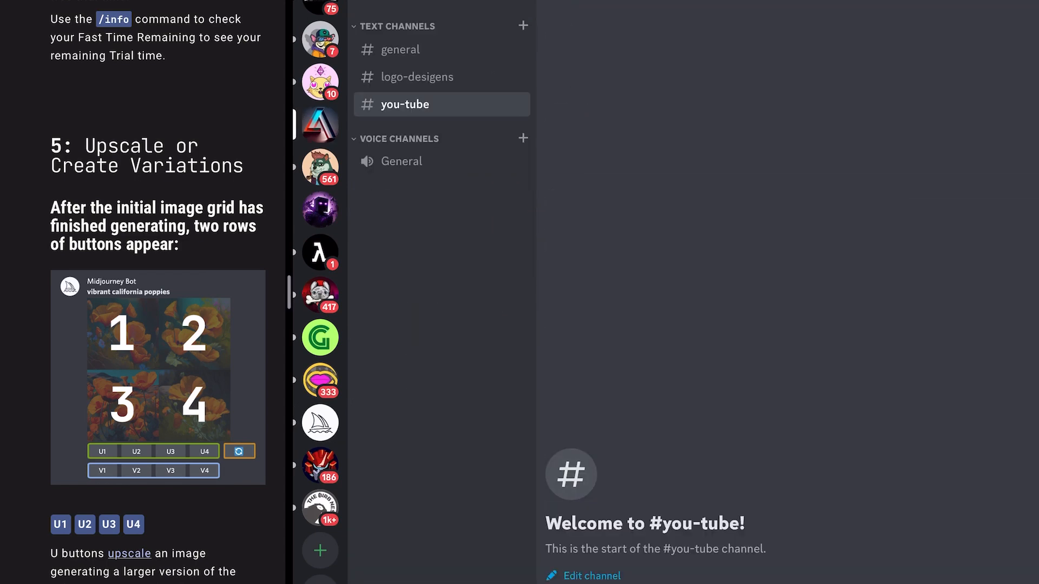
pyautogui.click(404, 105)
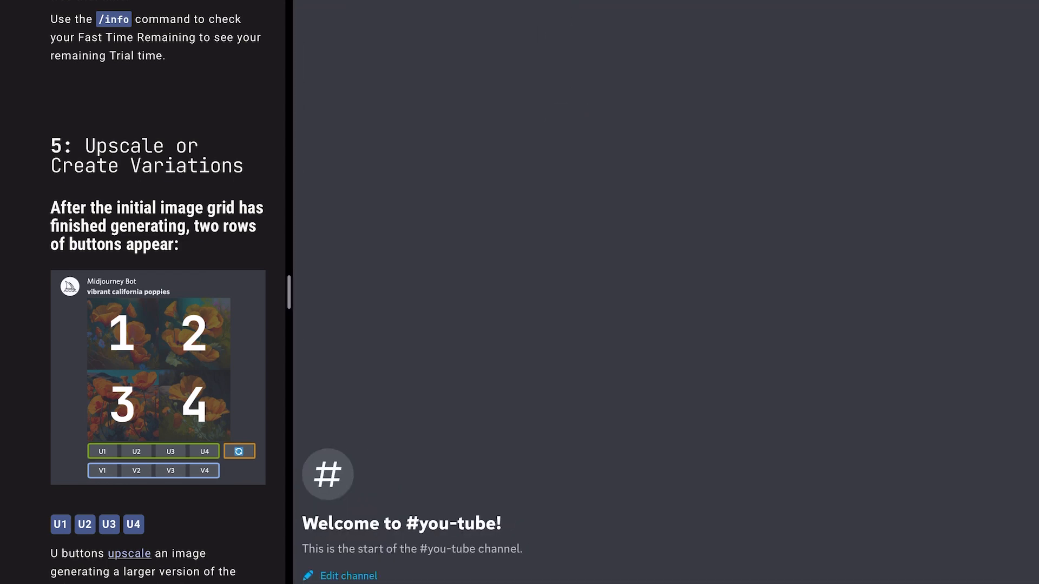
# Generate an image grid in the you-tube channel using /imagine with the prompt "dog running"
pyautogui.click(649, 581)
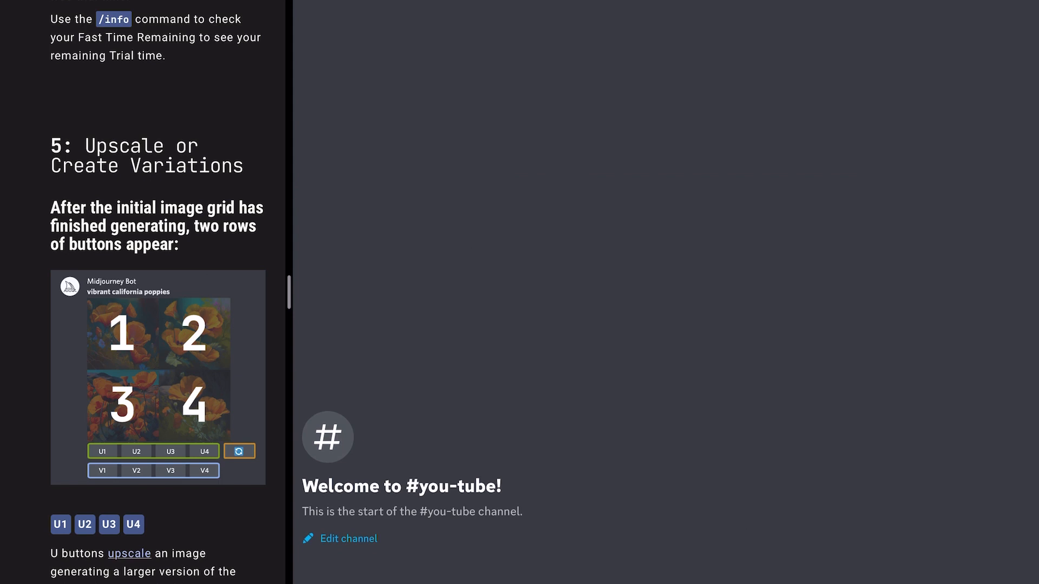
pyautogui.write('/')
pyautogui.press('Return')
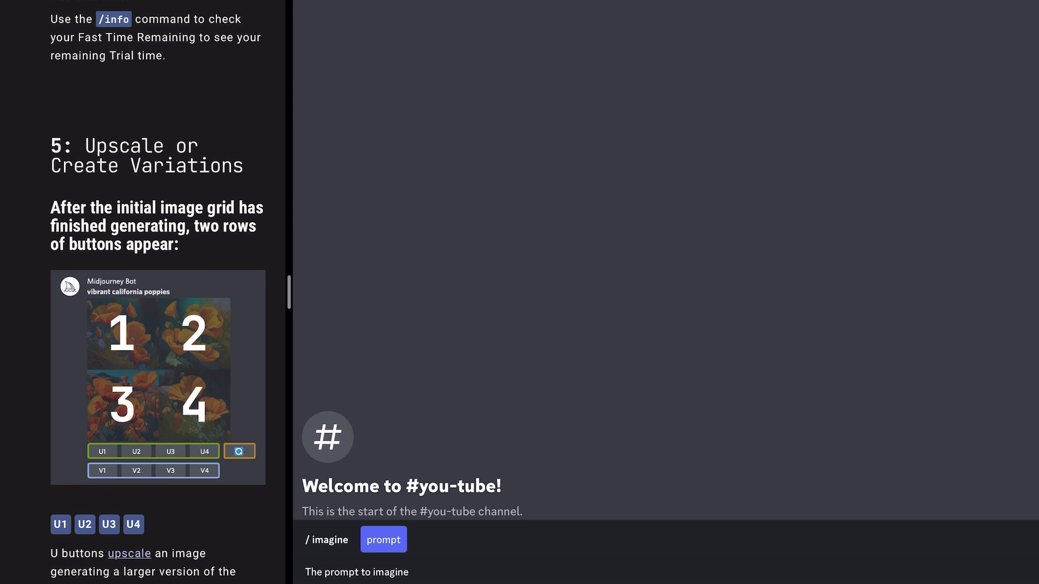
pyautogui.press('Return')
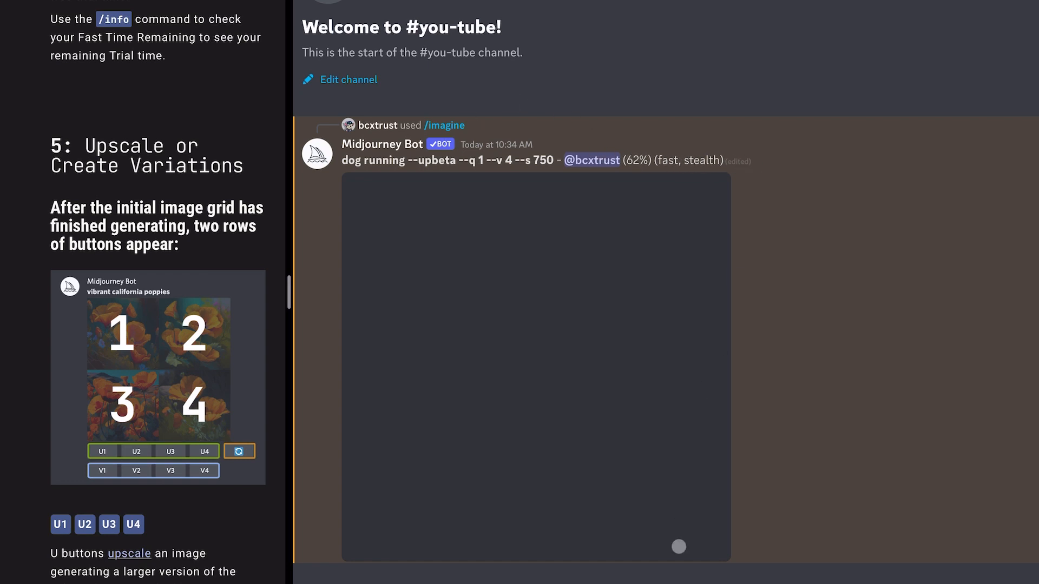
# Run the /settings command in the you-tube channel to bring up the Midjourney Bot options
pyautogui.write('/')
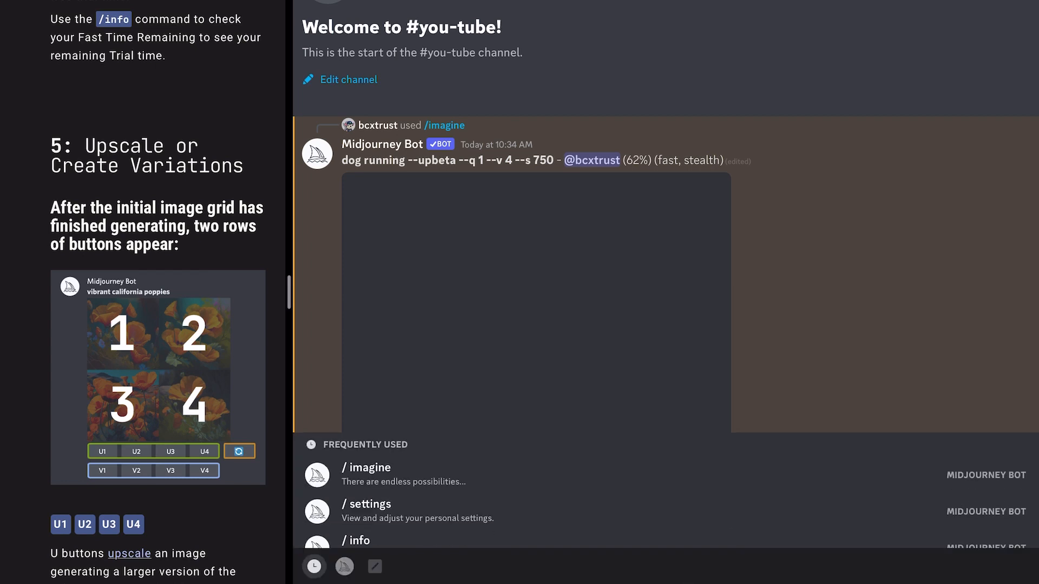
pyautogui.press('Down')
pyautogui.press('Return')
pyautogui.press('Return')
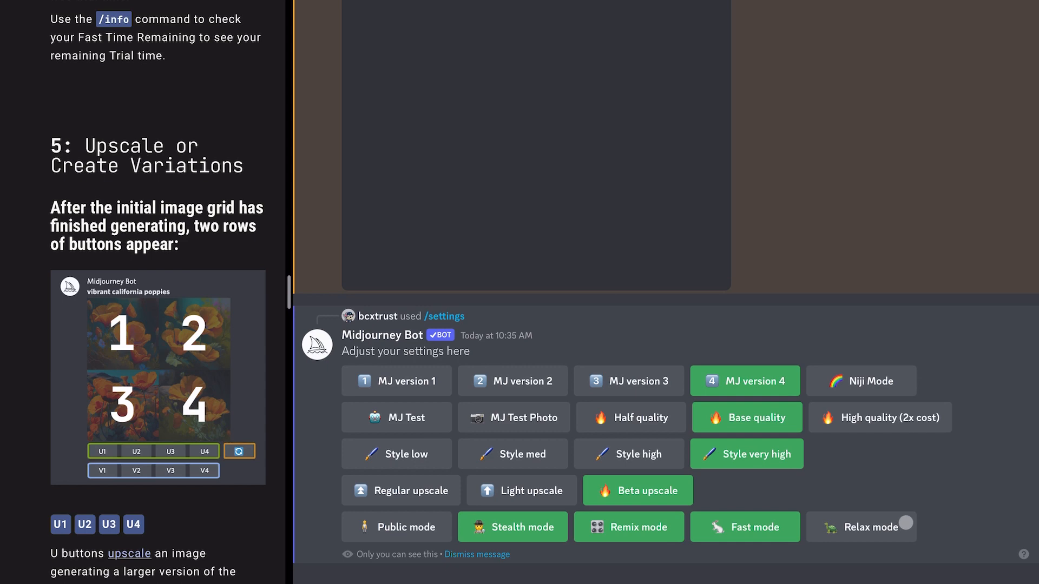
# Review the guide's upscale and variation explanation, and reroll the finished "dog running" image grid
pyautogui.scroll(4, 794, 397)
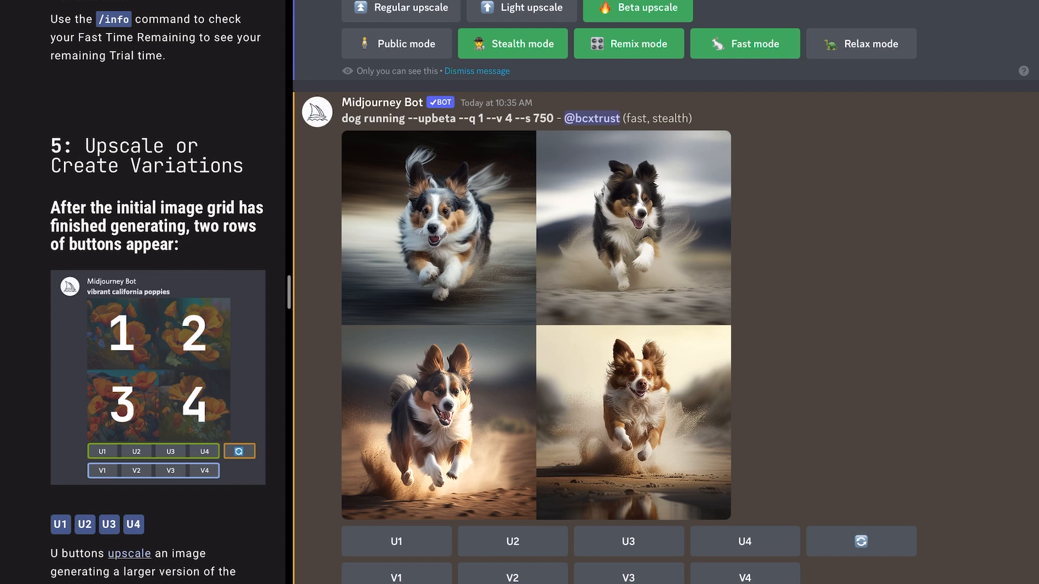
pyautogui.scroll(-3, 158, 292)
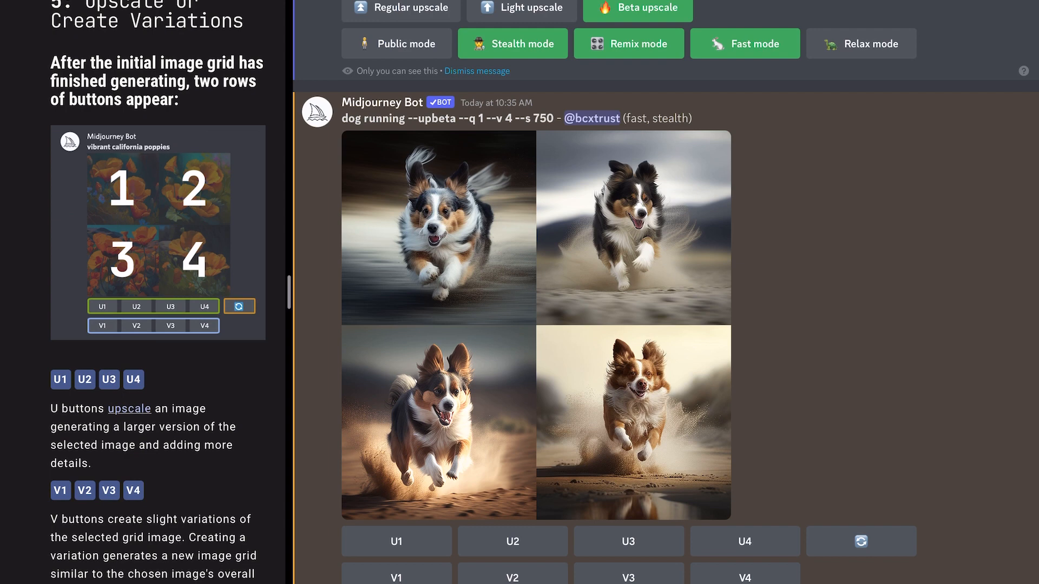
pyautogui.click(861, 542)
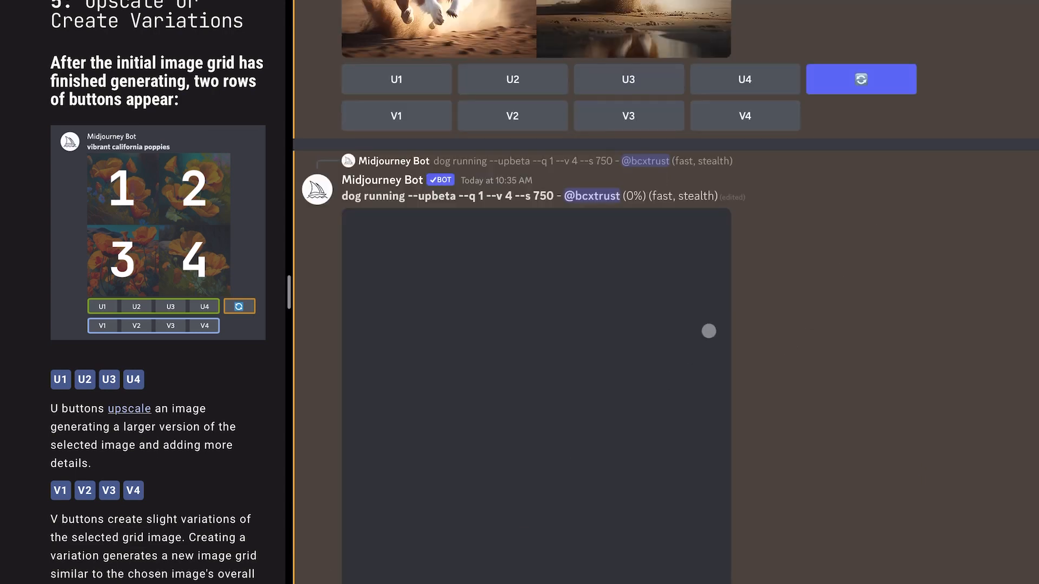
# Look back at the first dog grid and send the /settings command twice to request the bot options again
pyautogui.scroll(5, 708, 331)
pyautogui.scroll(3, 709, 331)
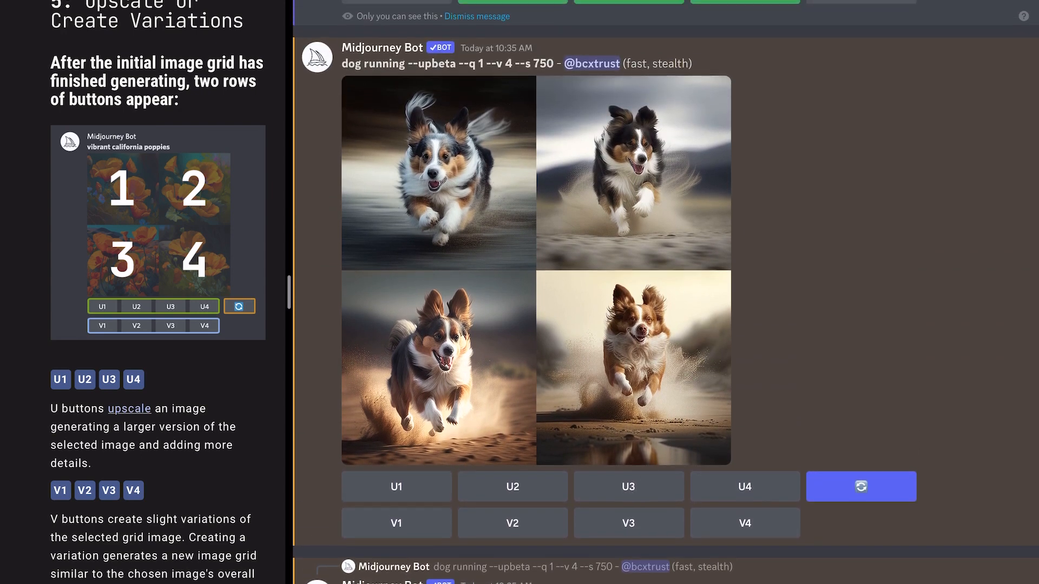
pyautogui.write('/')
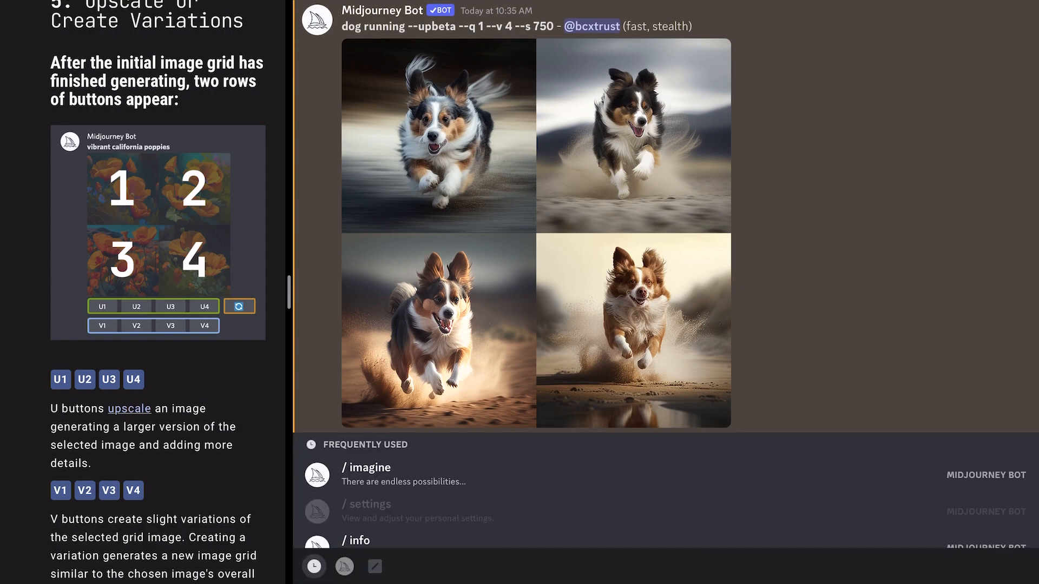
pyautogui.click(418, 511)
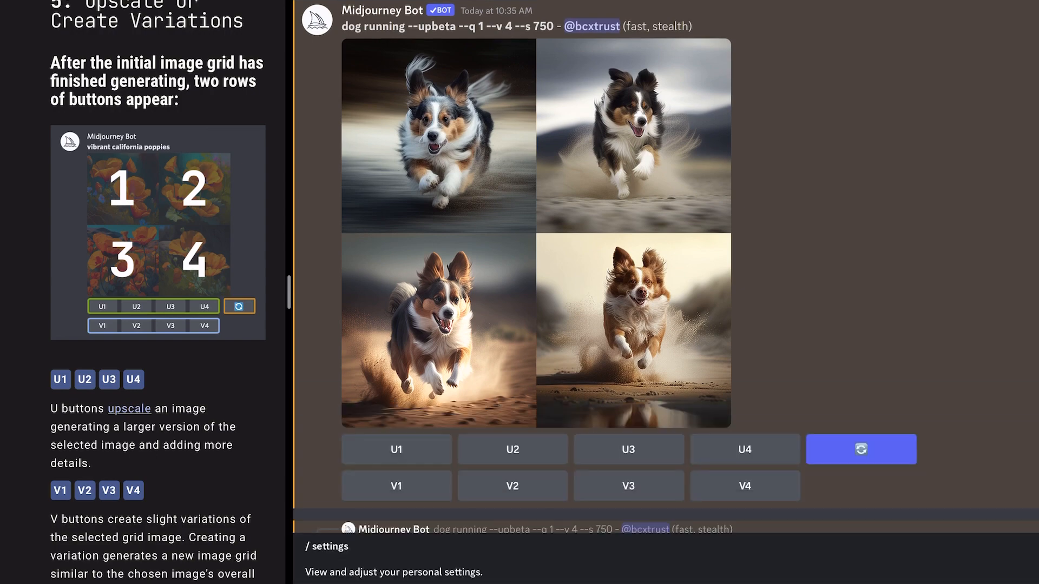
pyautogui.press('Return')
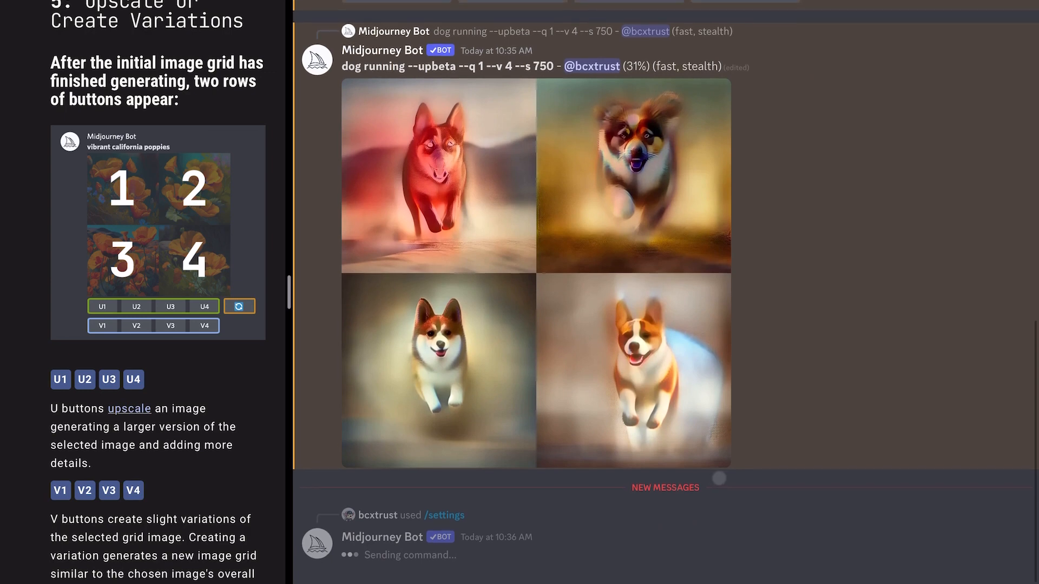
pyautogui.click(343, 583)
pyautogui.write('/')
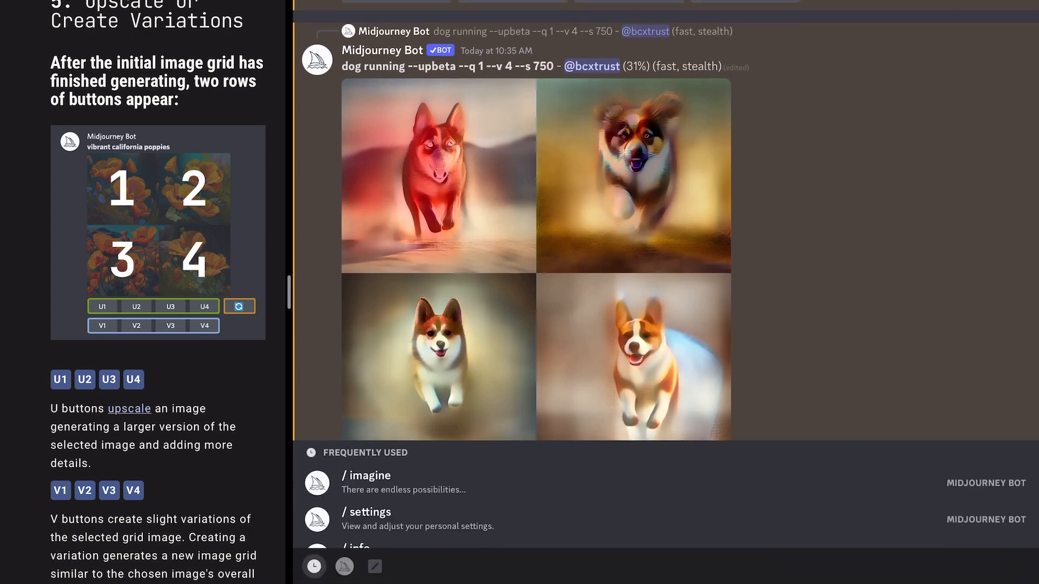
pyautogui.click(370, 511)
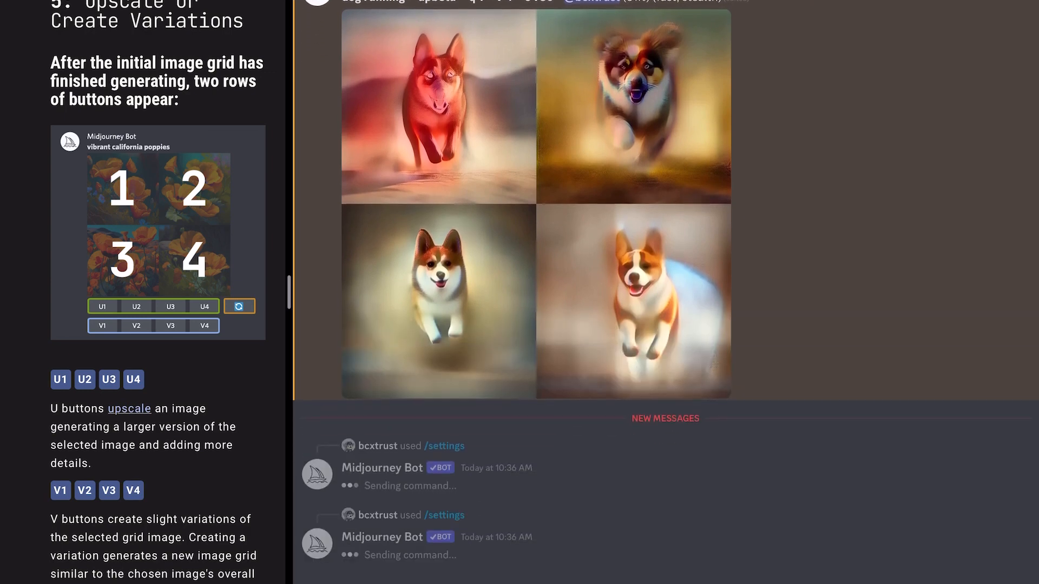
# Examine the first Midjourney settings message, including the upscale and Remix mode options, and compare it with the dog grid below
pyautogui.scroll(5, 899, 385)
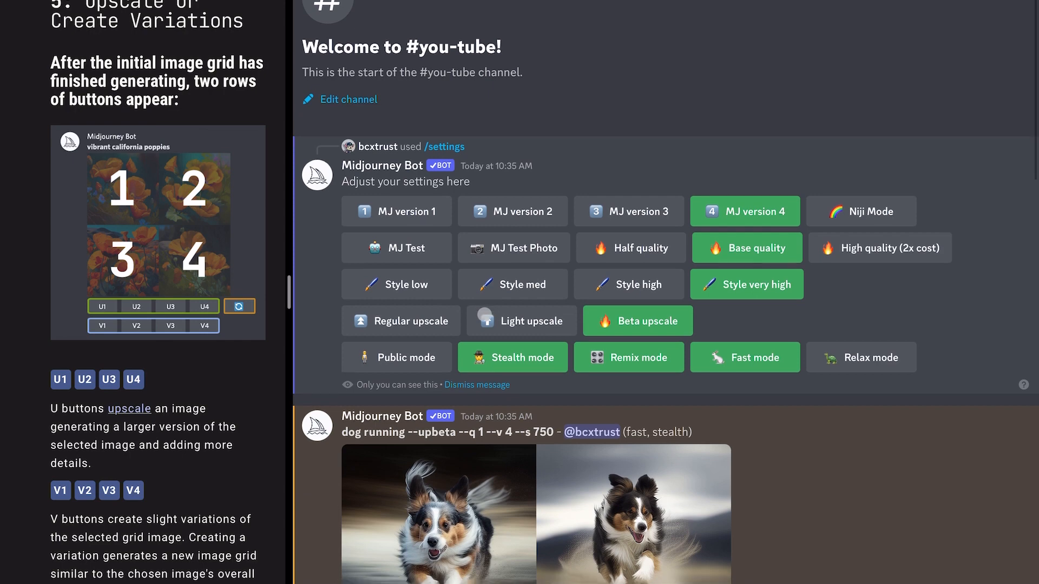
pyautogui.scroll(-4, 771, 329)
pyautogui.scroll(-1, 770, 328)
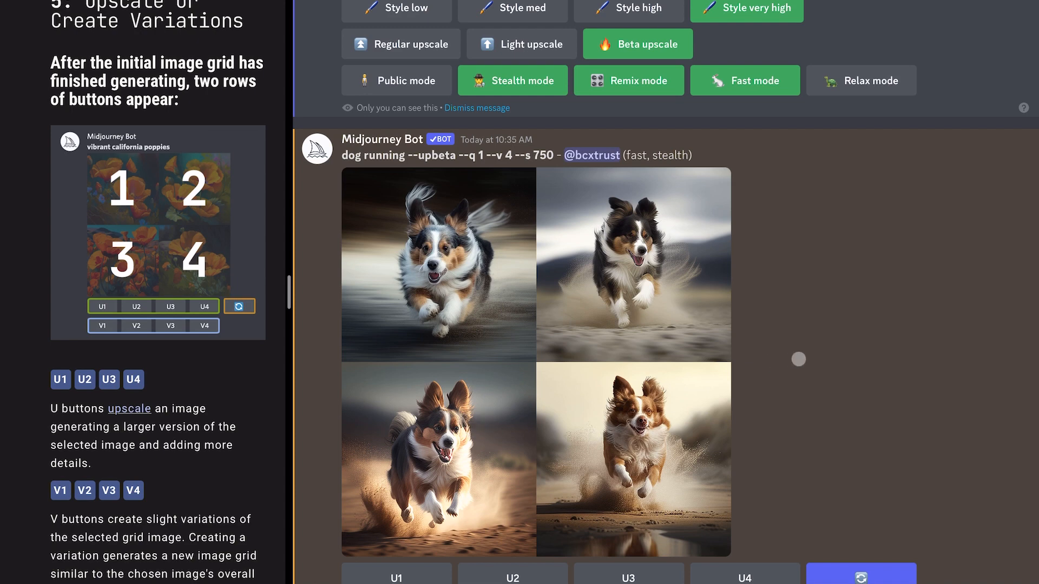
pyautogui.scroll(-3, 799, 359)
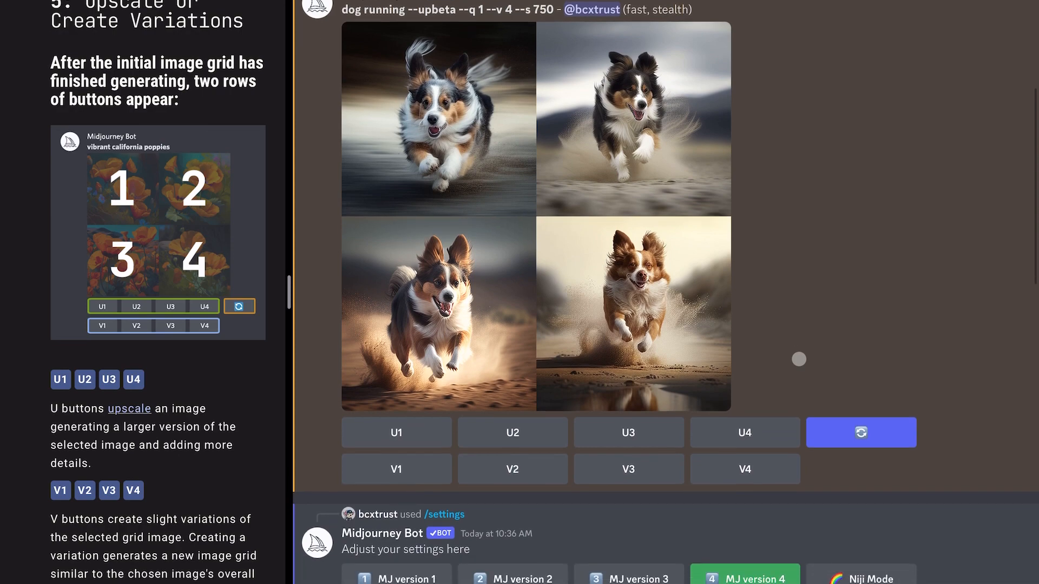
pyautogui.scroll(8, 799, 359)
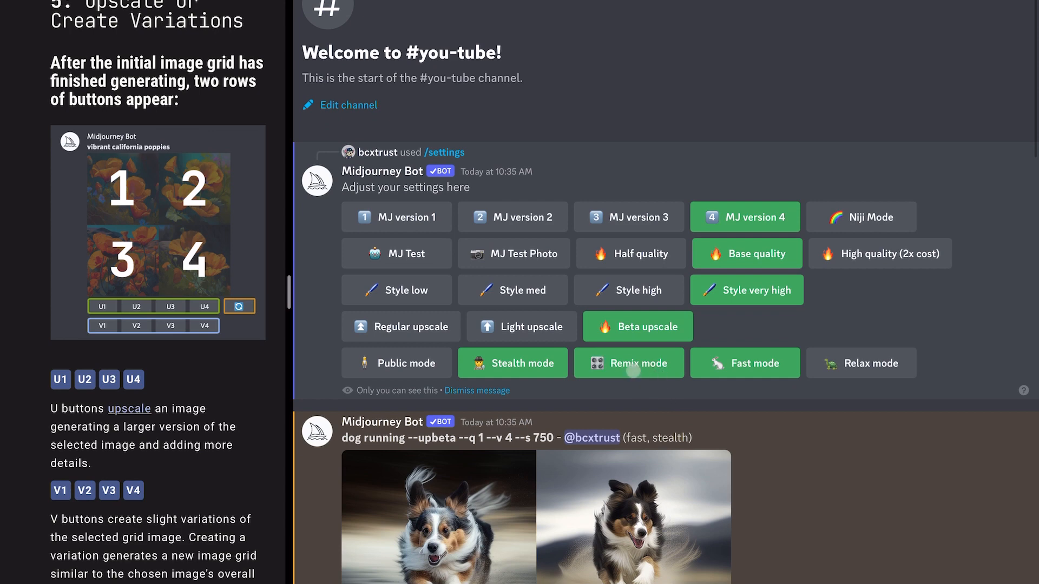
# Create variations of image 2 in the first dog grid with the prompt "dog running --upbeta --q 1 --v 4 --s 750", and upscale image 3
pyautogui.scroll(-5, 725, 426)
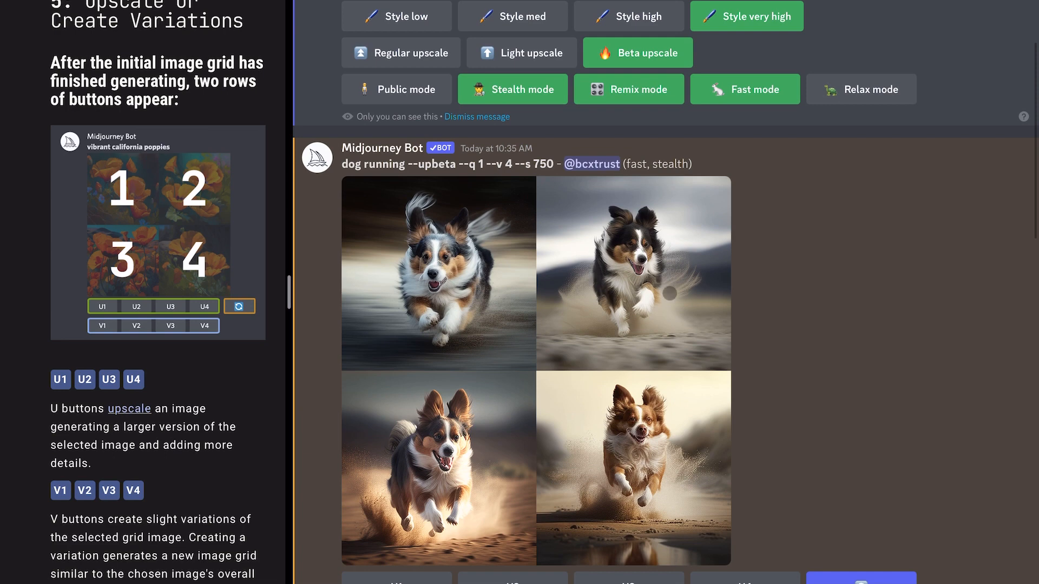
pyautogui.scroll(-1, 658, 270)
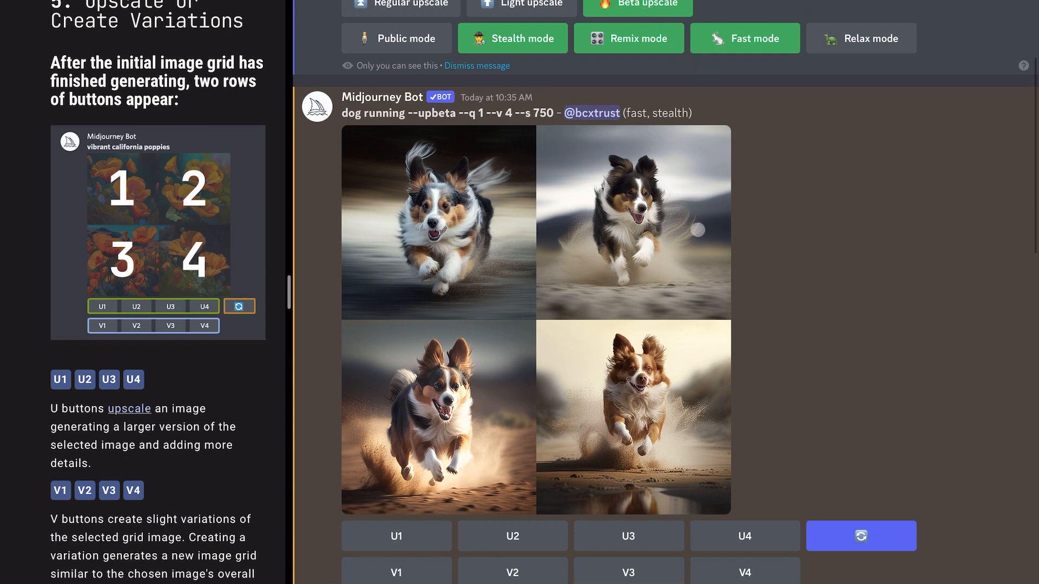
pyautogui.scroll(-2, 690, 243)
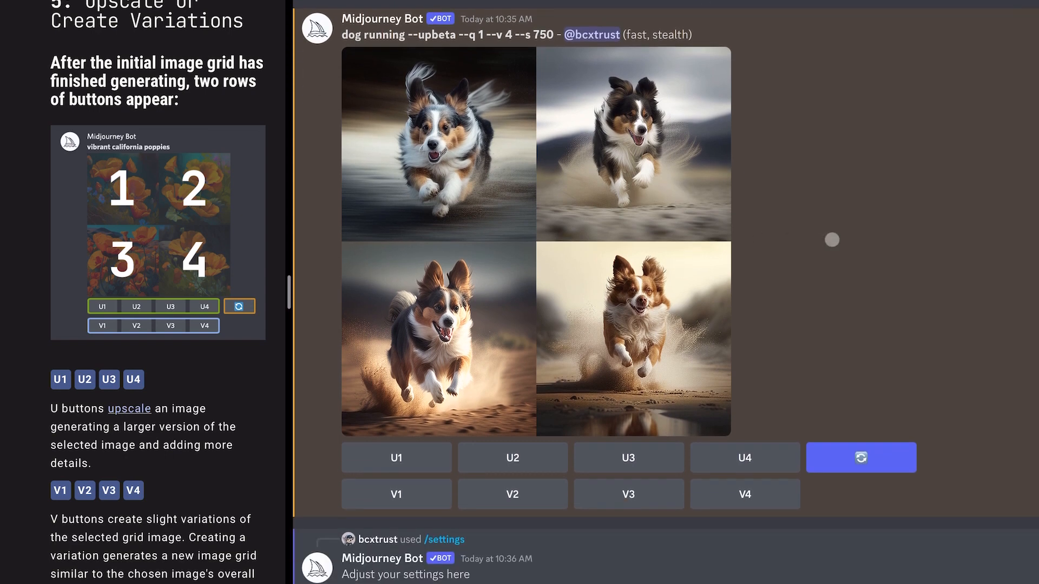
pyautogui.scroll(1, 665, 292)
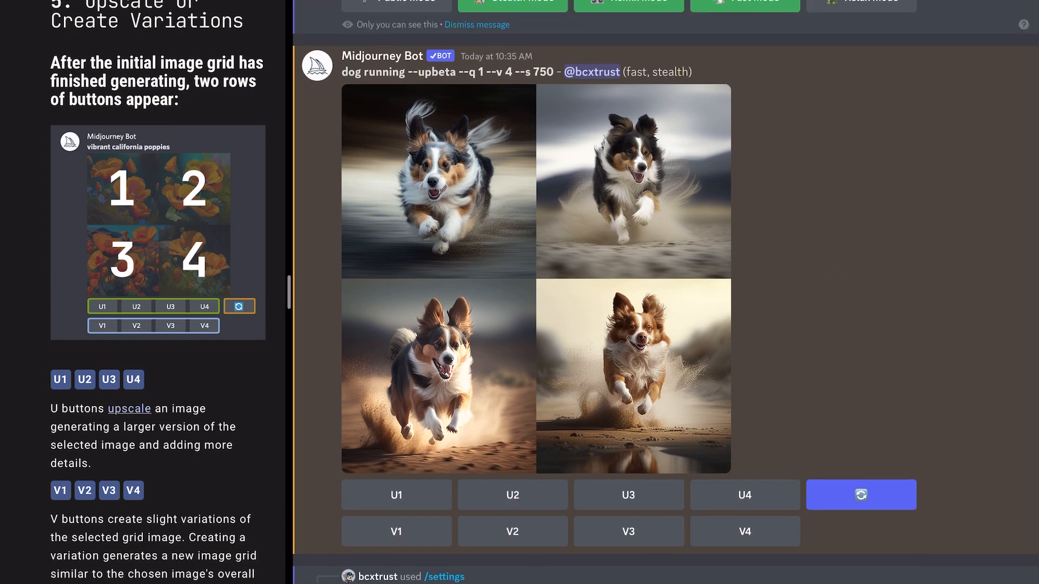
pyautogui.click(513, 530)
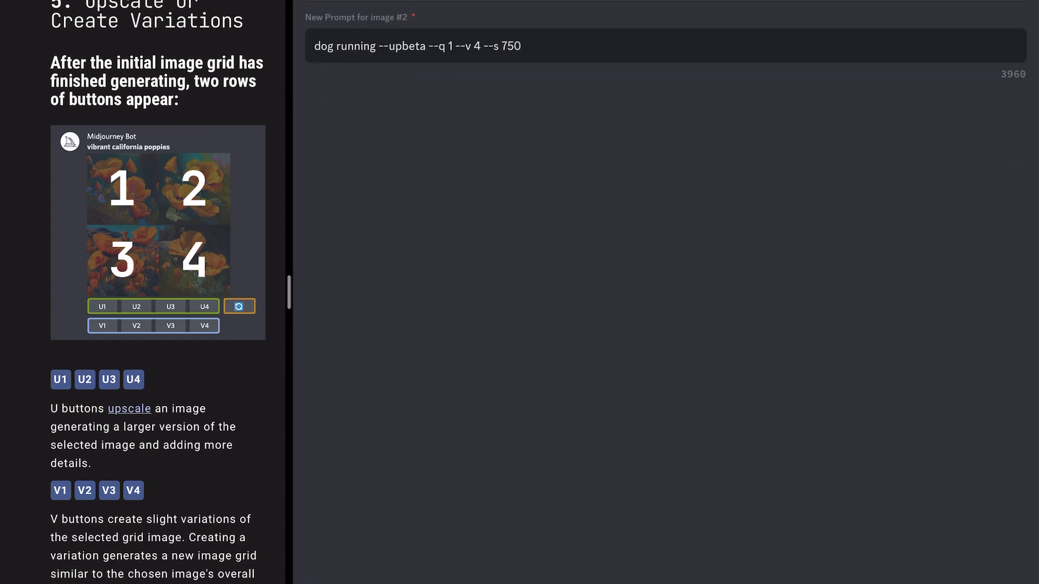
pyautogui.press('Escape')
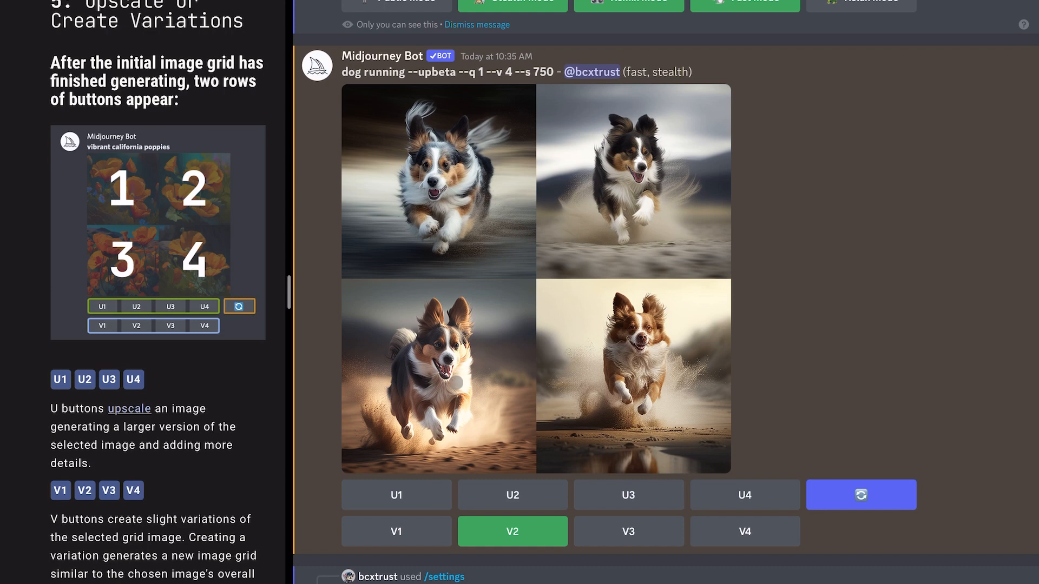
pyautogui.click(631, 495)
# Look through the rerolled dog grid and the Remix grid made from image 2, comparing them with the first grid
pyautogui.scroll(-15, 778, 513)
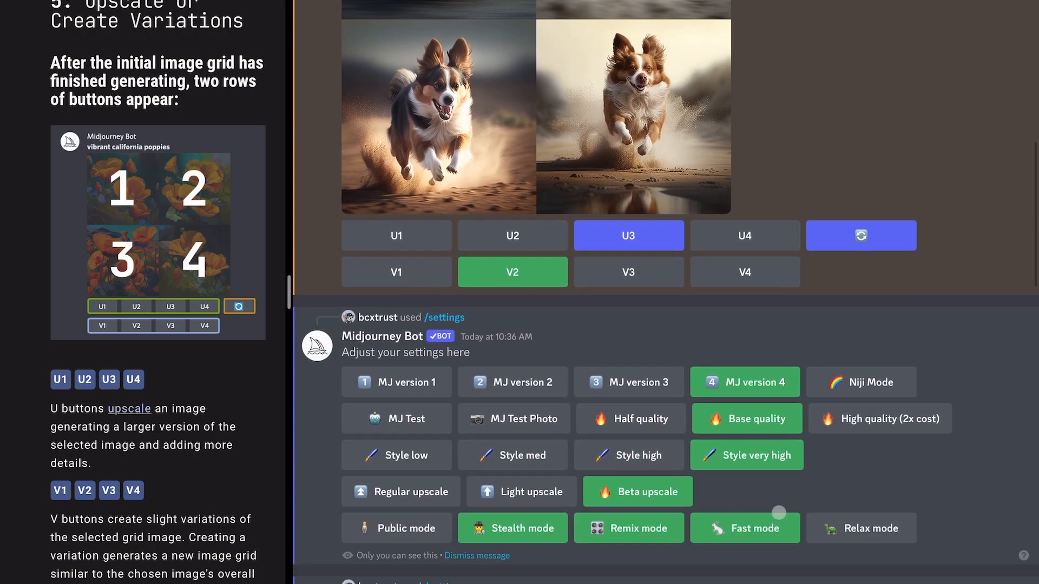
pyautogui.scroll(-3, 778, 513)
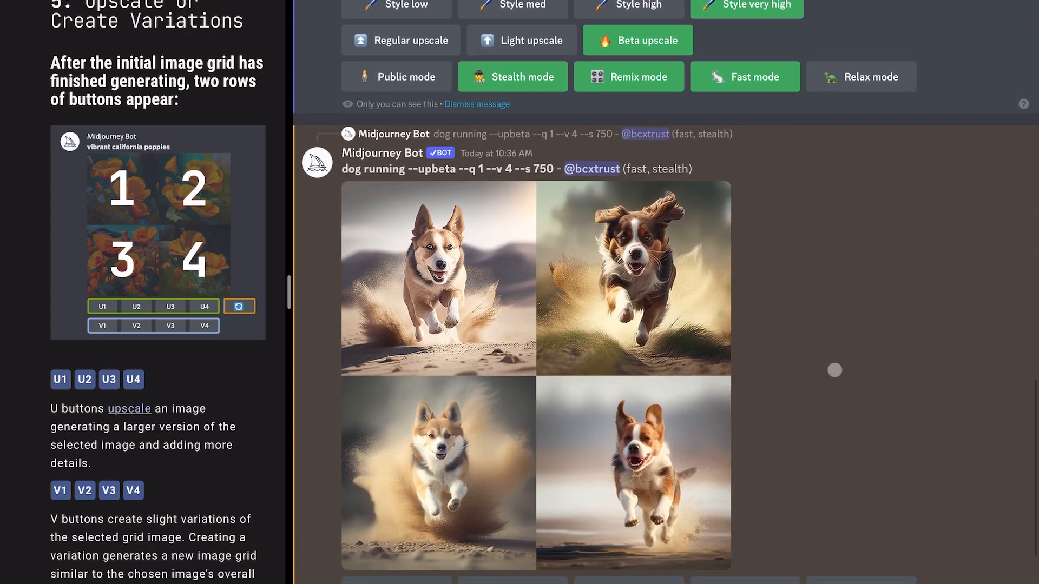
pyautogui.scroll(1, 834, 370)
pyautogui.scroll(8, 834, 370)
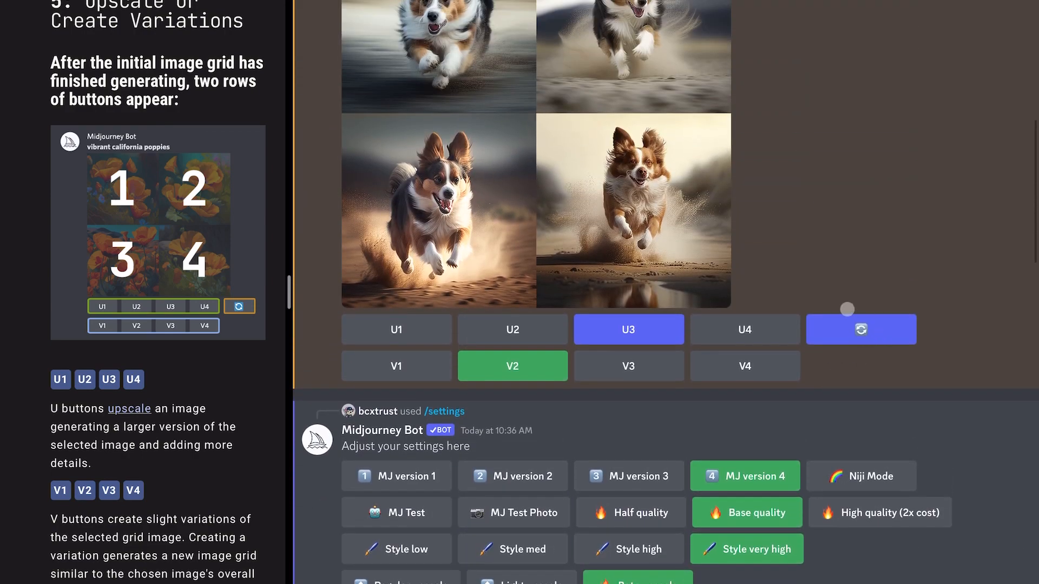
pyautogui.scroll(-8, 855, 316)
pyautogui.scroll(-20, 900, 334)
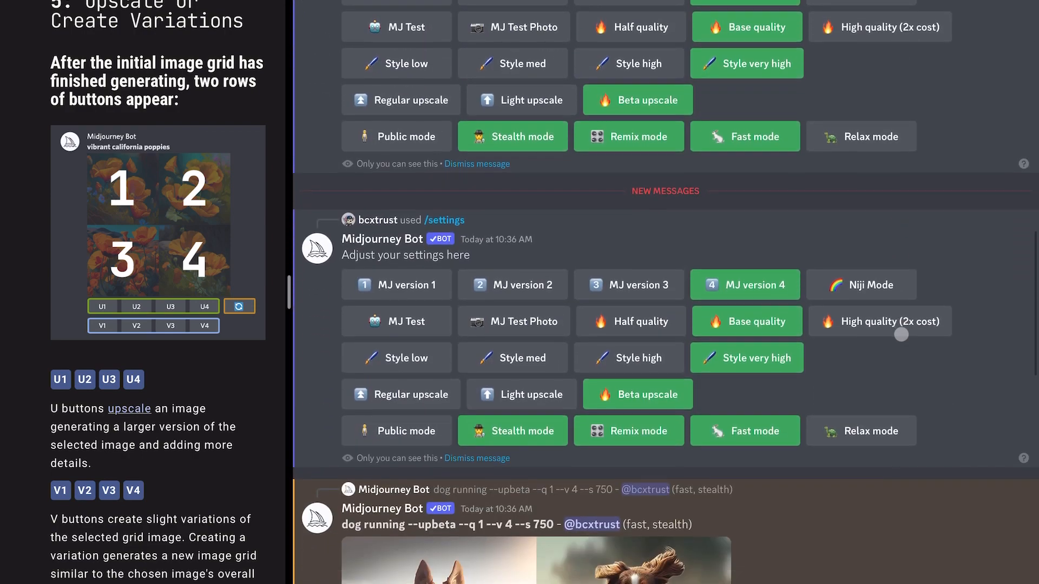
pyautogui.scroll(-10, 901, 334)
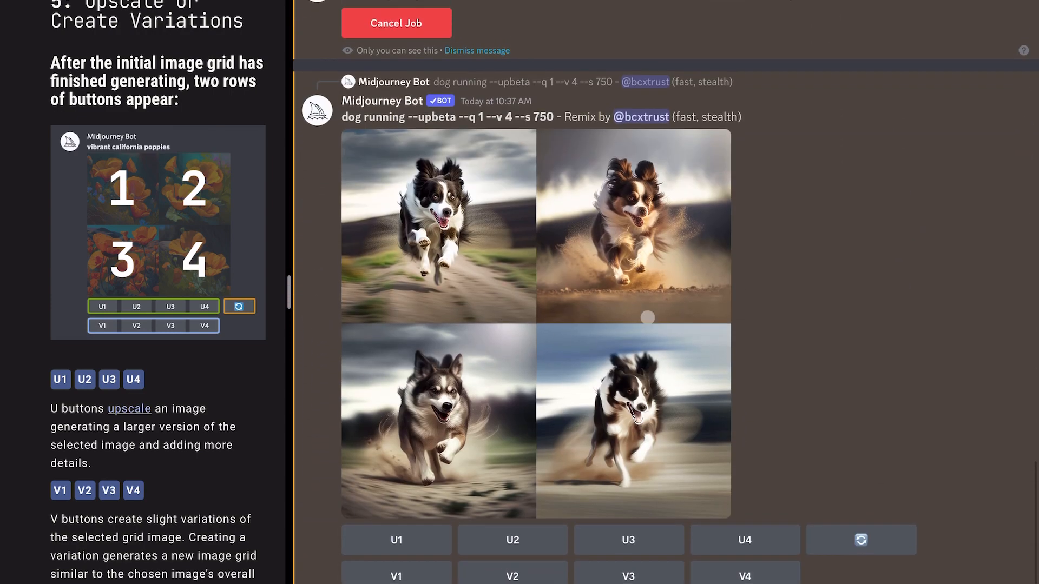
pyautogui.scroll(15, 601, 277)
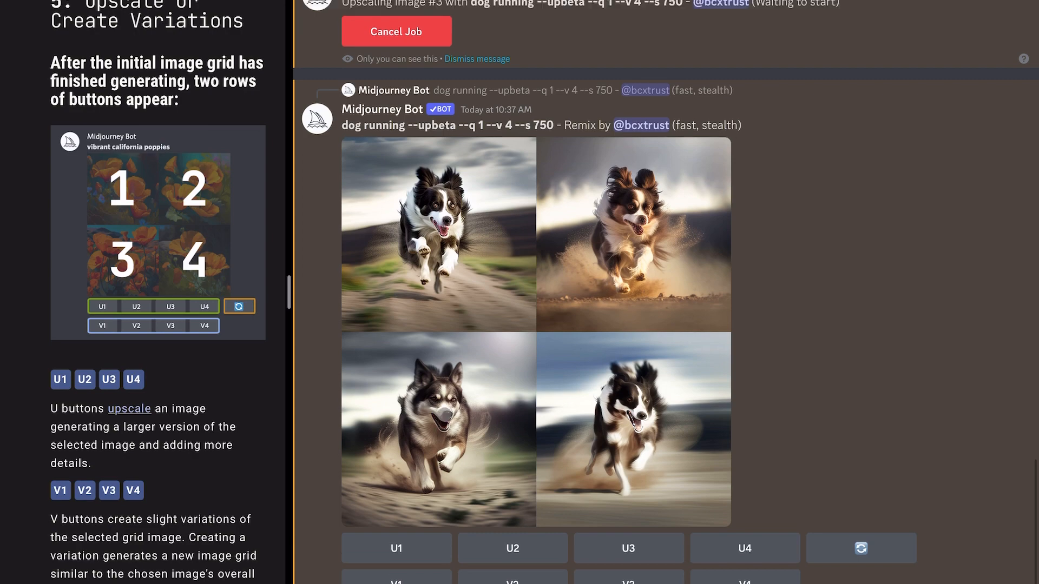
pyautogui.scroll(5, 445, 433)
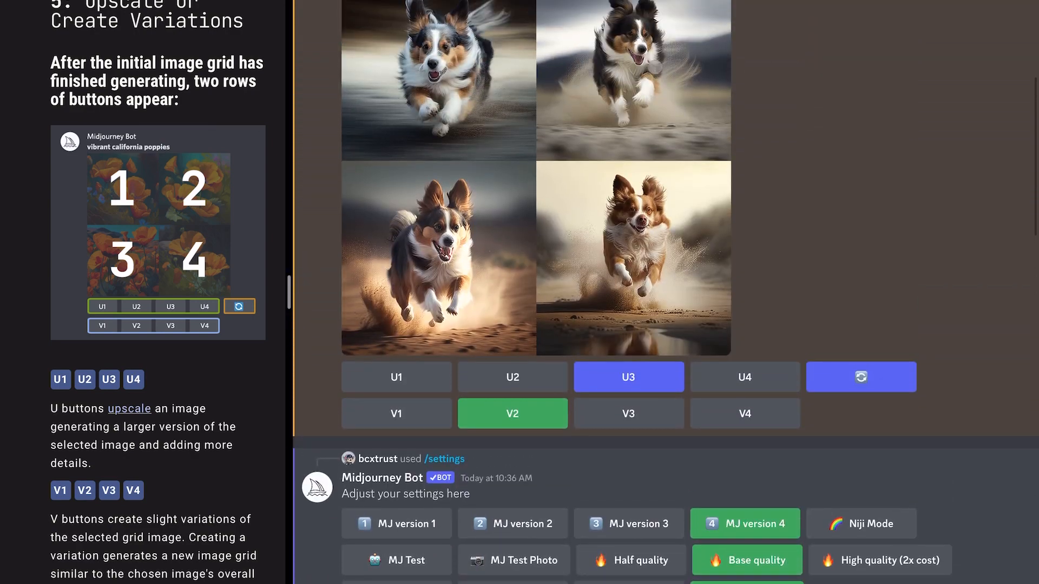
pyautogui.scroll(2, 601, 271)
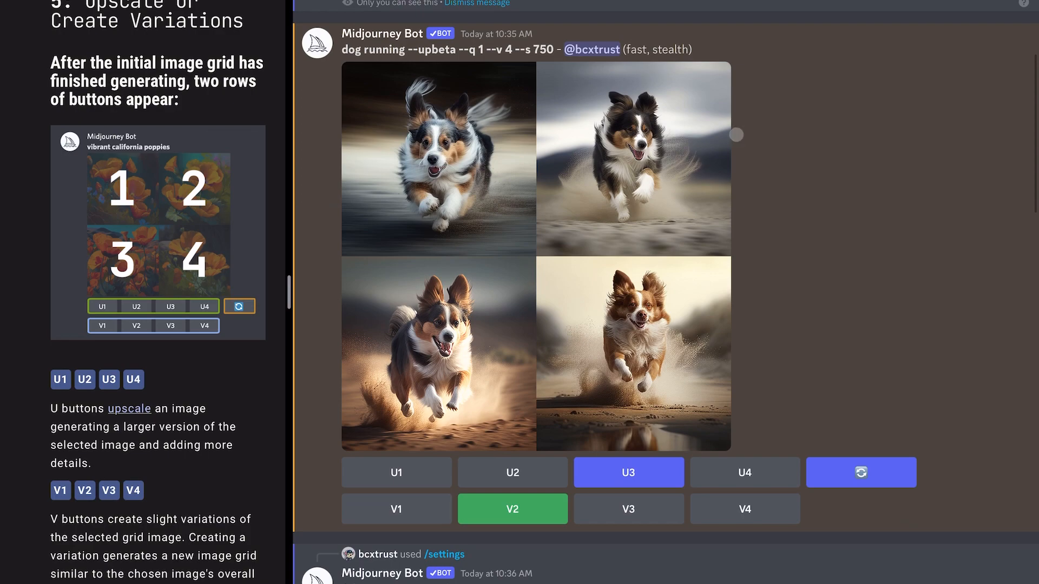
# Examine how the Remix variations relate to image 2 of the first dog grid, and check the pending upscale of image 3
pyautogui.scroll(-15, 737, 134)
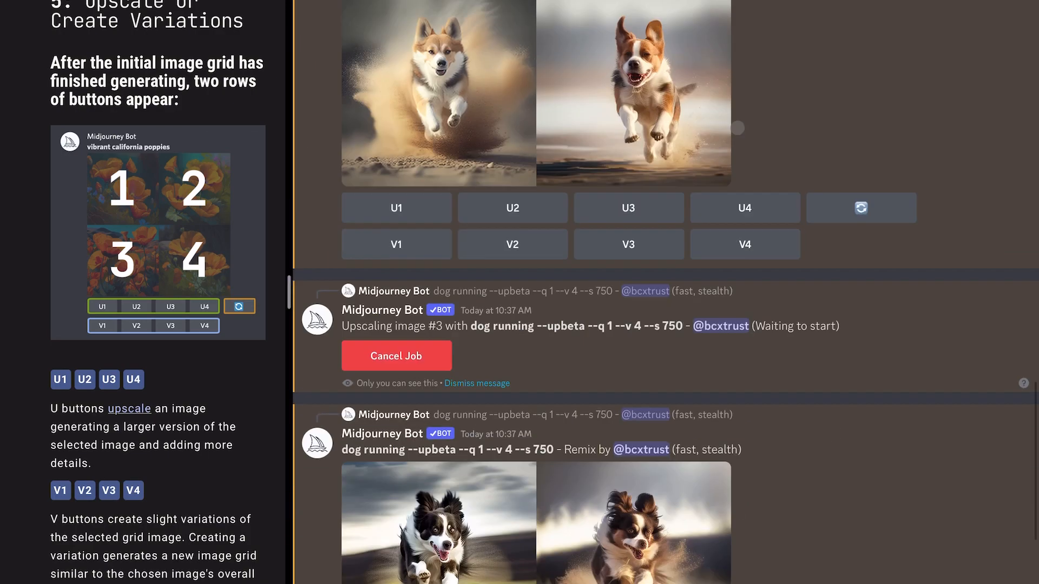
pyautogui.scroll(1, 737, 128)
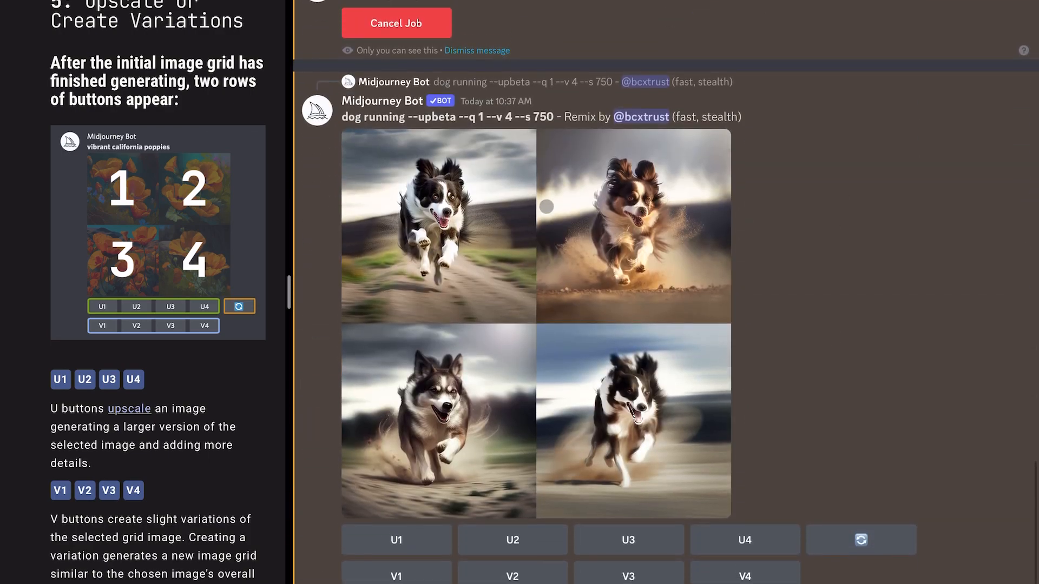
pyautogui.scroll(10, 546, 206)
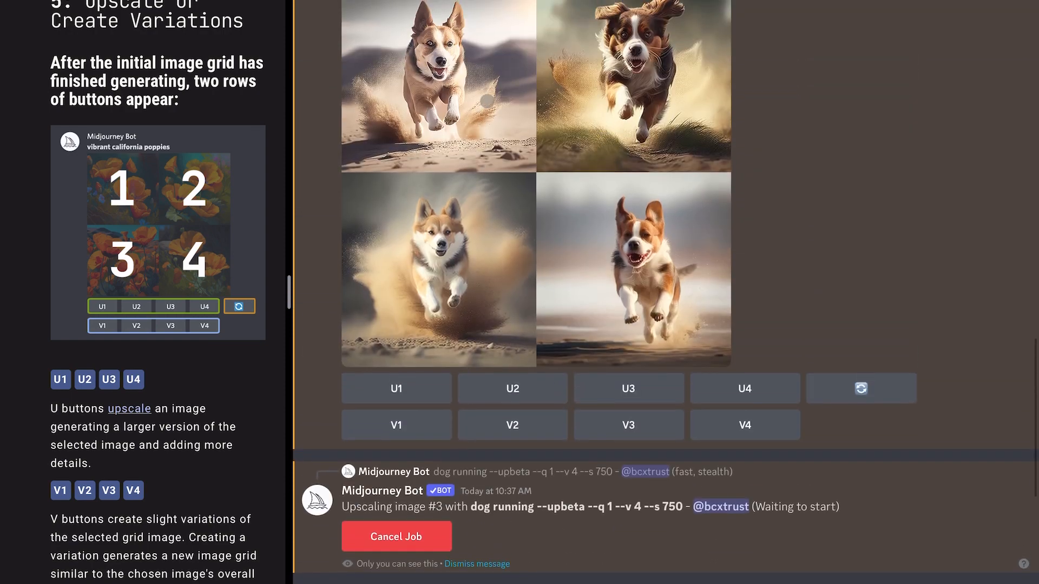
pyautogui.scroll(15, 574, 125)
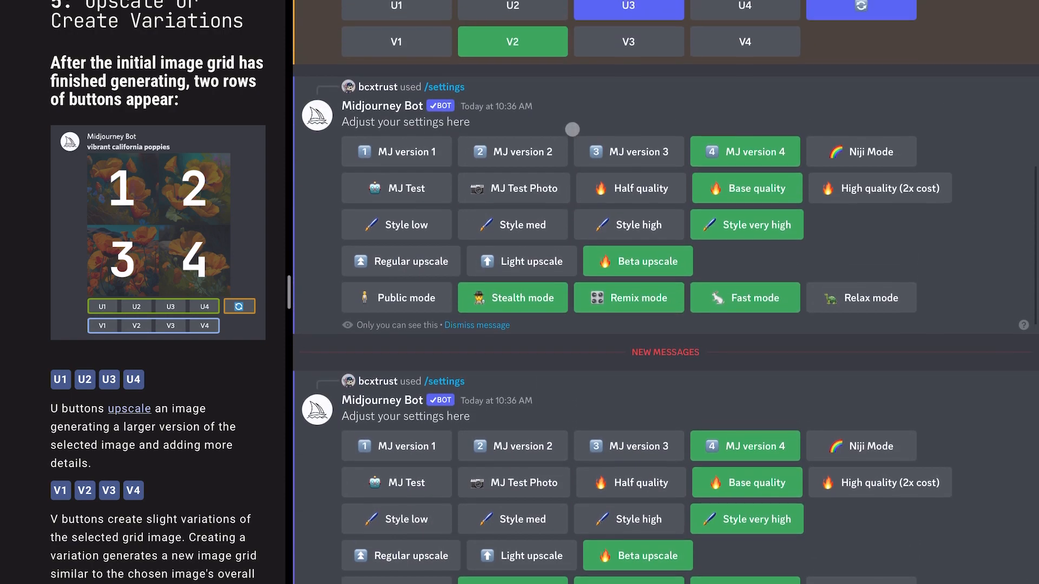
pyautogui.scroll(2, 571, 130)
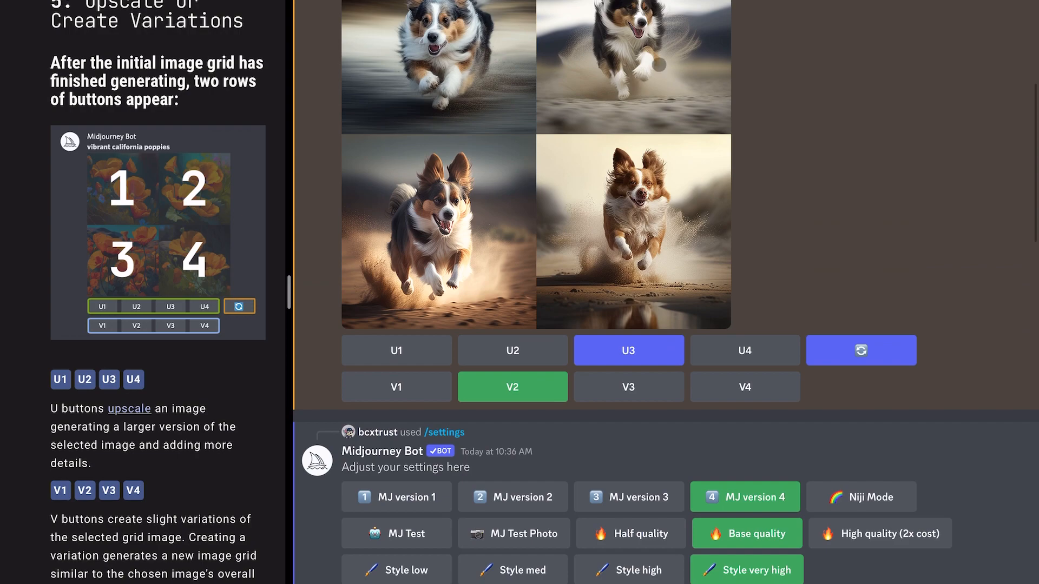
pyautogui.scroll(-20, 632, 85)
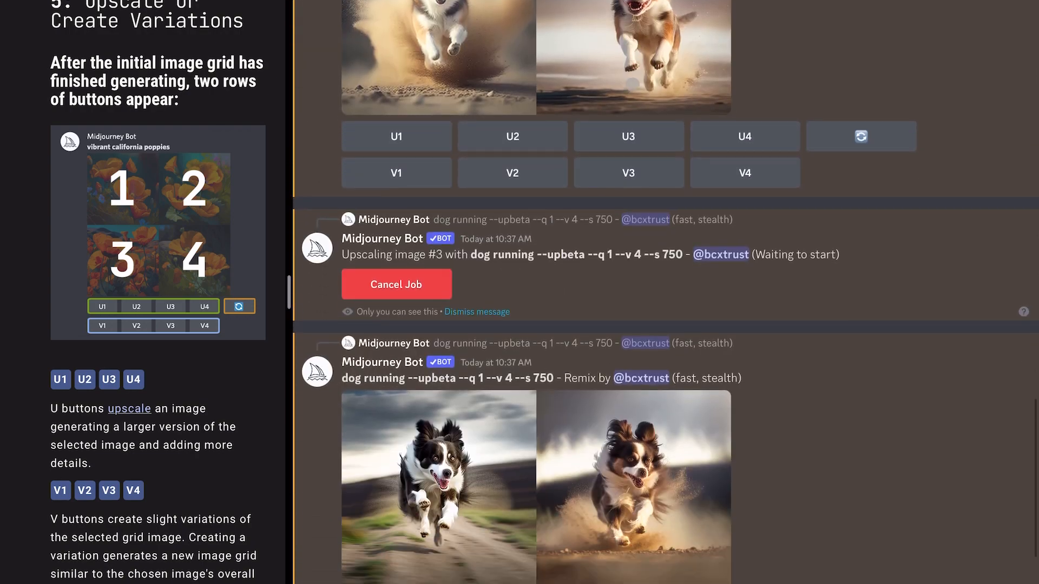
pyautogui.scroll(1, 632, 85)
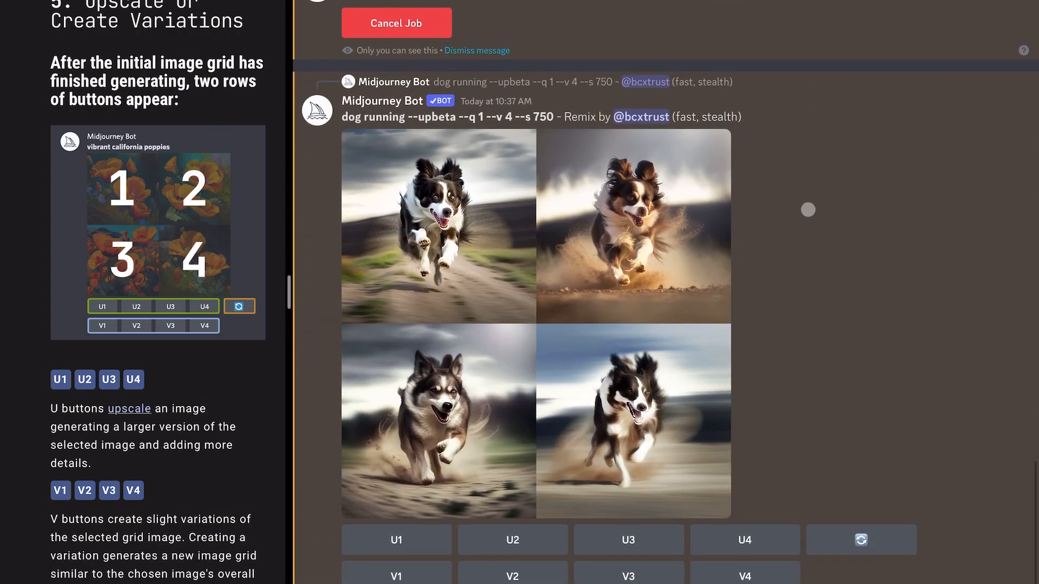
pyautogui.scroll(3, 806, 209)
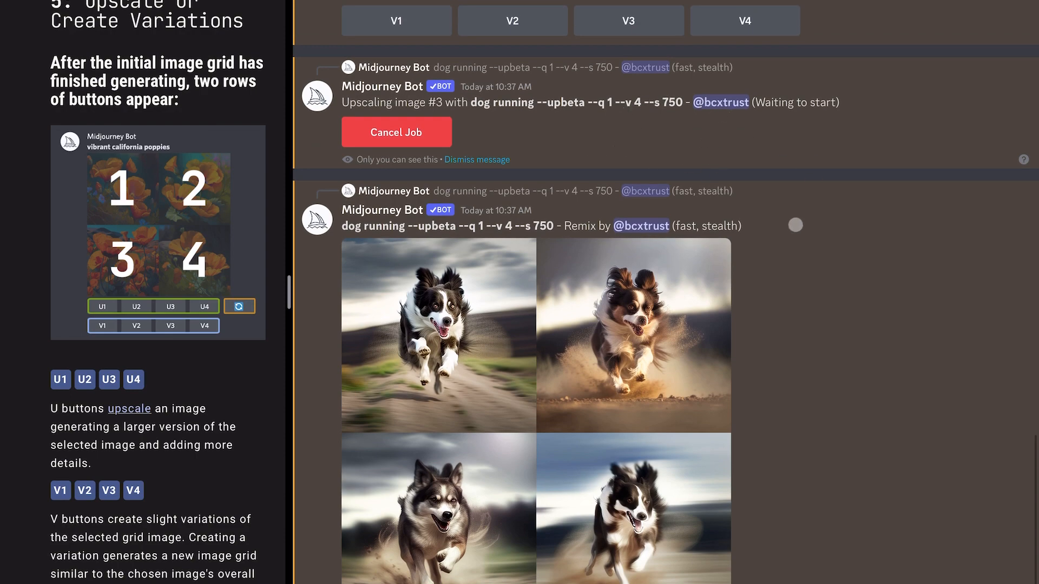
pyautogui.scroll(10, 796, 225)
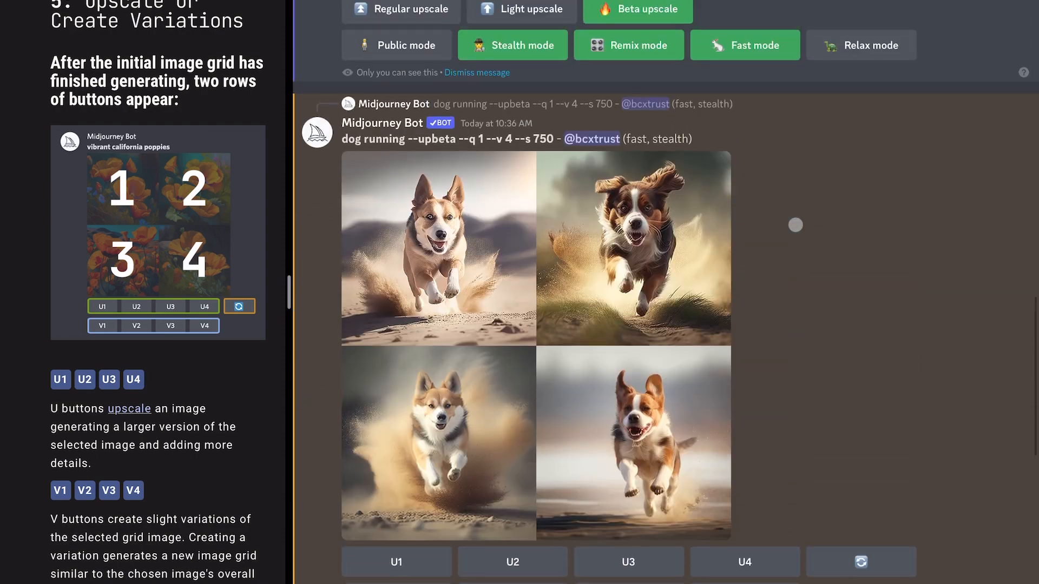
pyautogui.scroll(5, 796, 226)
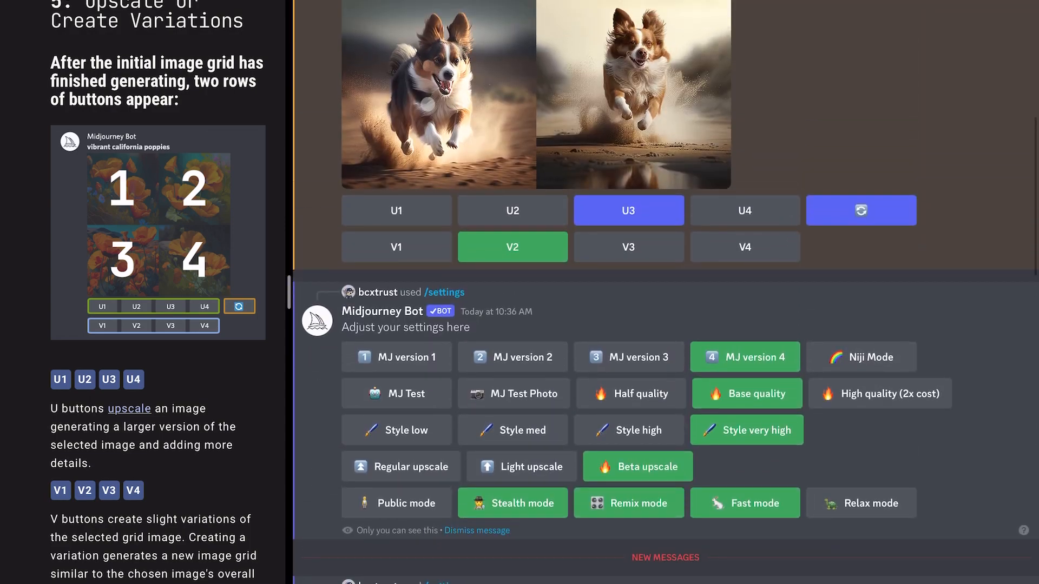
# Find the completed beta upscale of the running dog and request a Detailed Upscale Redo of it
pyautogui.scroll(-18, 696, 365)
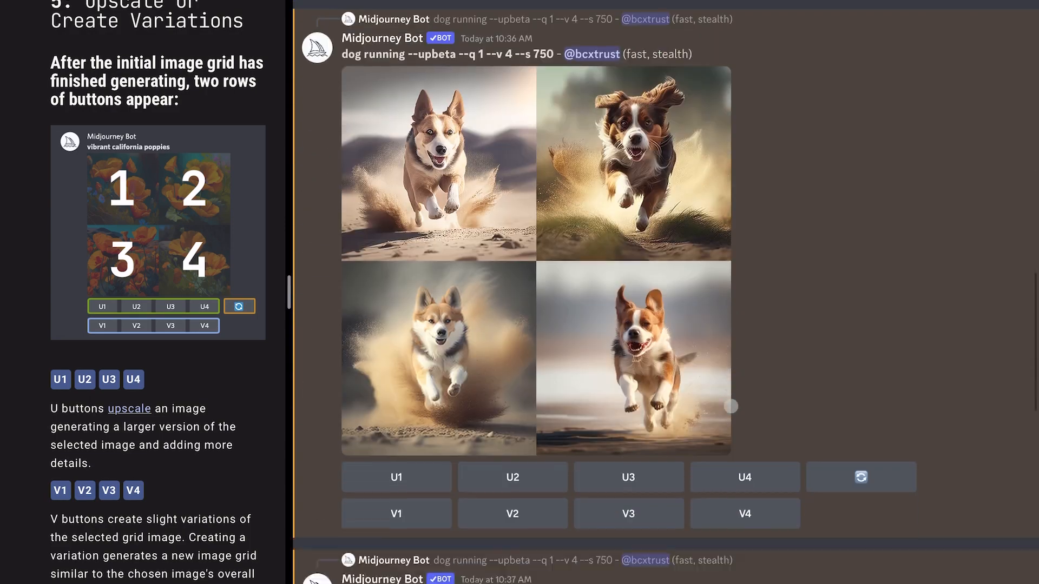
pyautogui.scroll(-4, 730, 407)
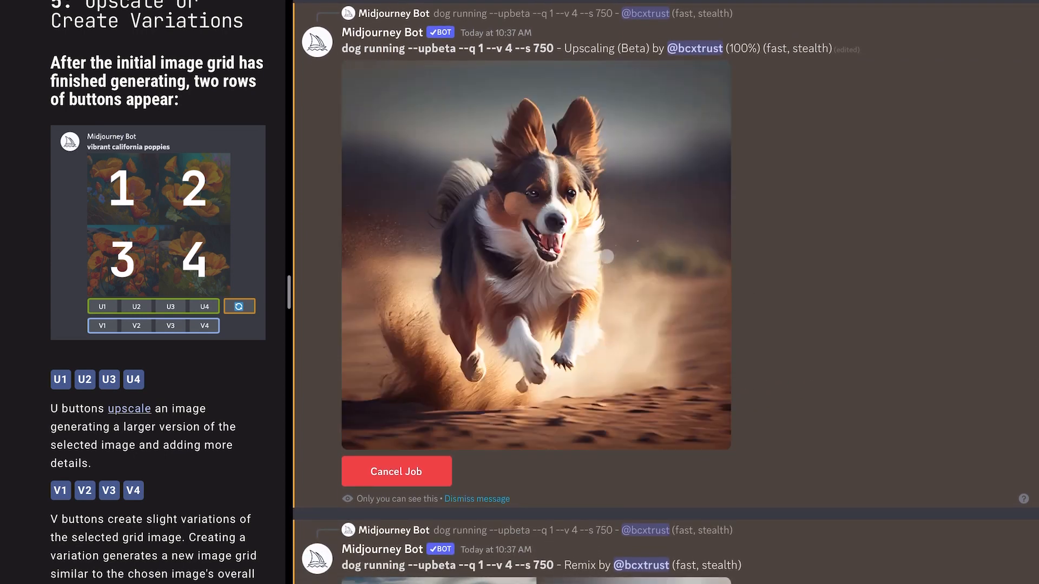
pyautogui.scroll(-15, 749, 269)
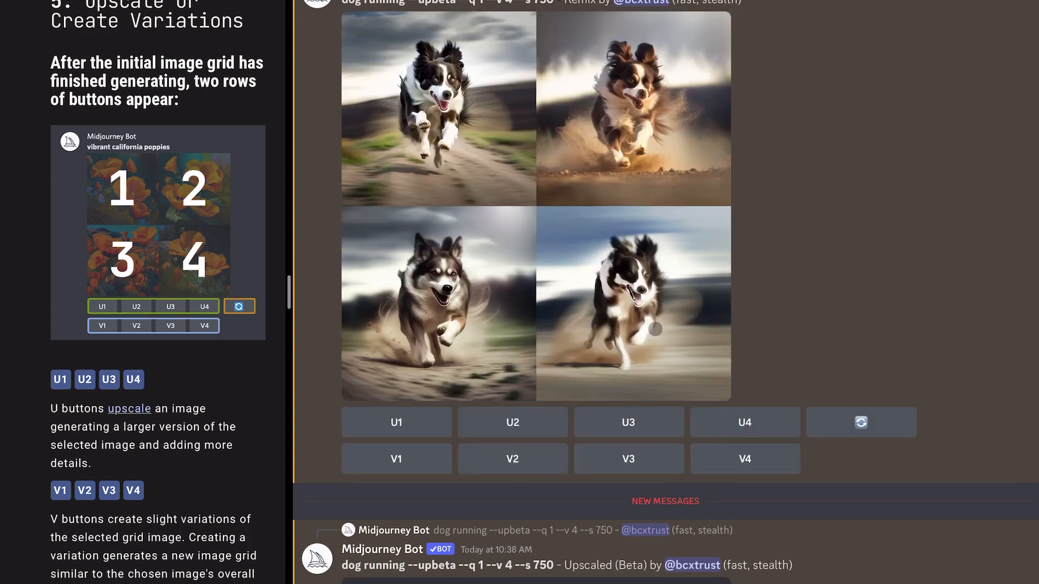
pyautogui.scroll(1, 752, 269)
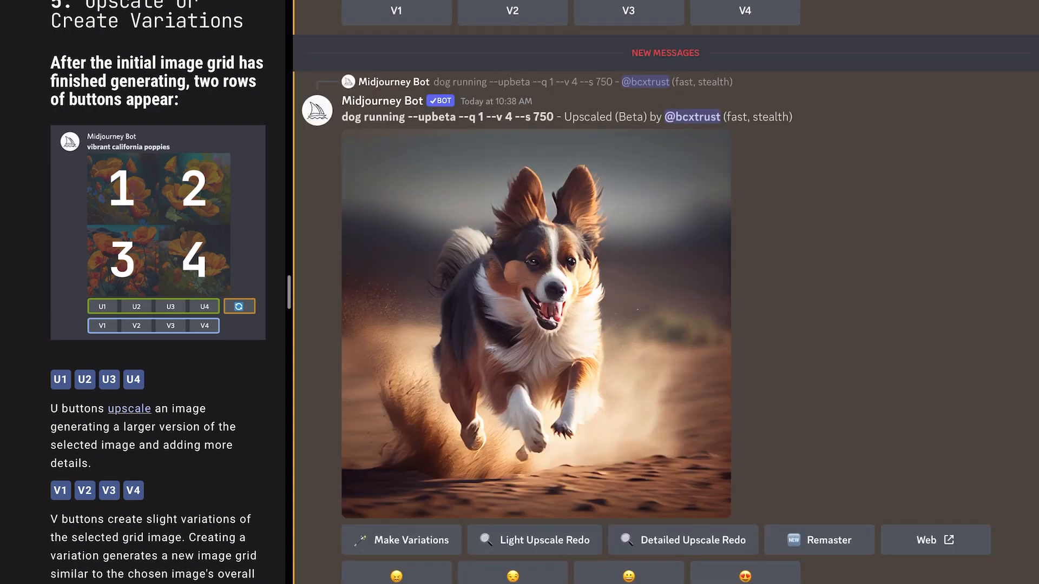
pyautogui.click(683, 540)
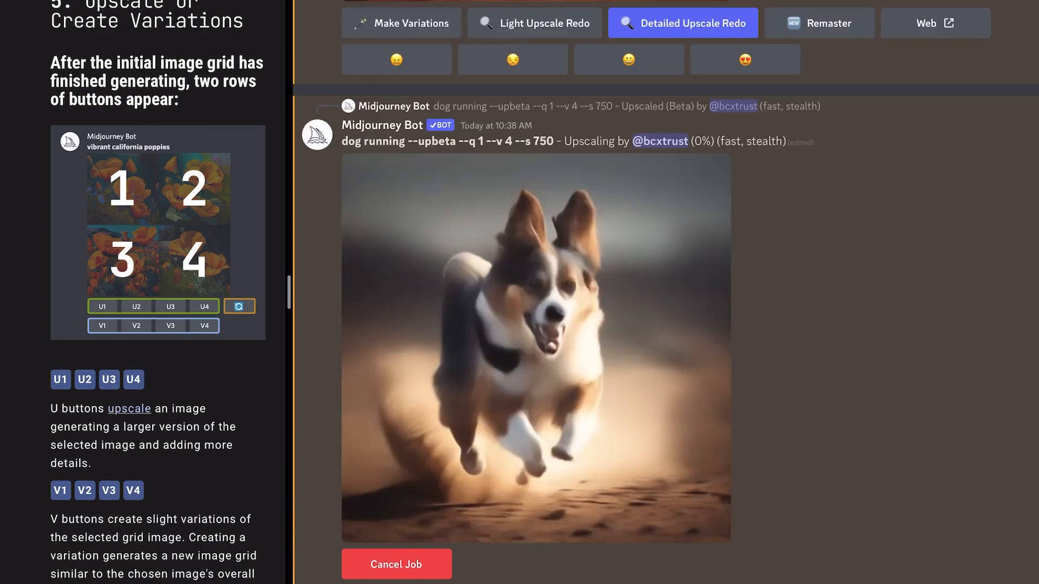
# Make variations of the beta-upscaled dog image, and check the progress of the detailed upscale and remix jobs
pyautogui.scroll(5, 666, 292)
pyautogui.click(406, 271)
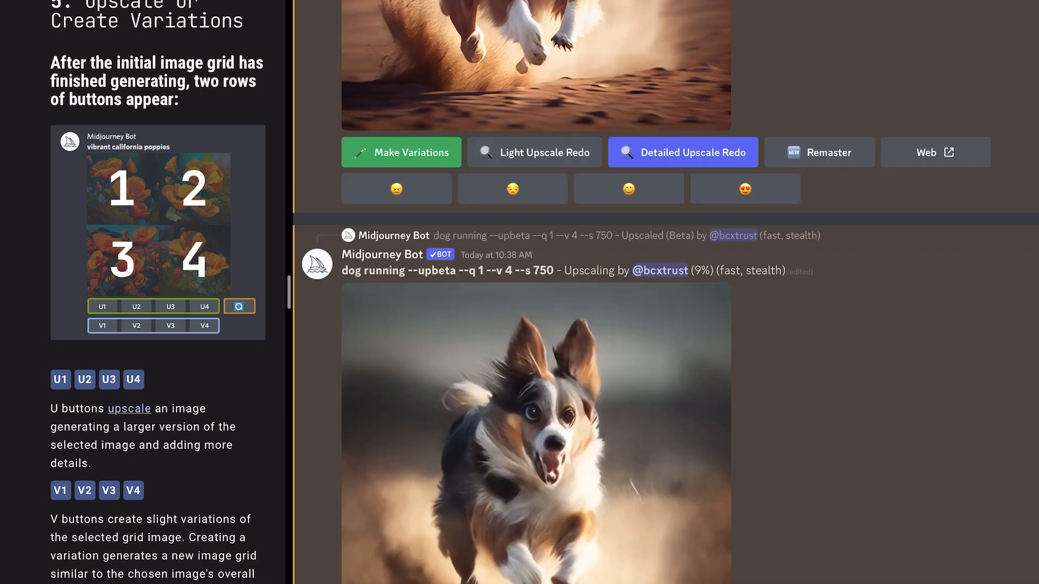
pyautogui.scroll(4, 666, 292)
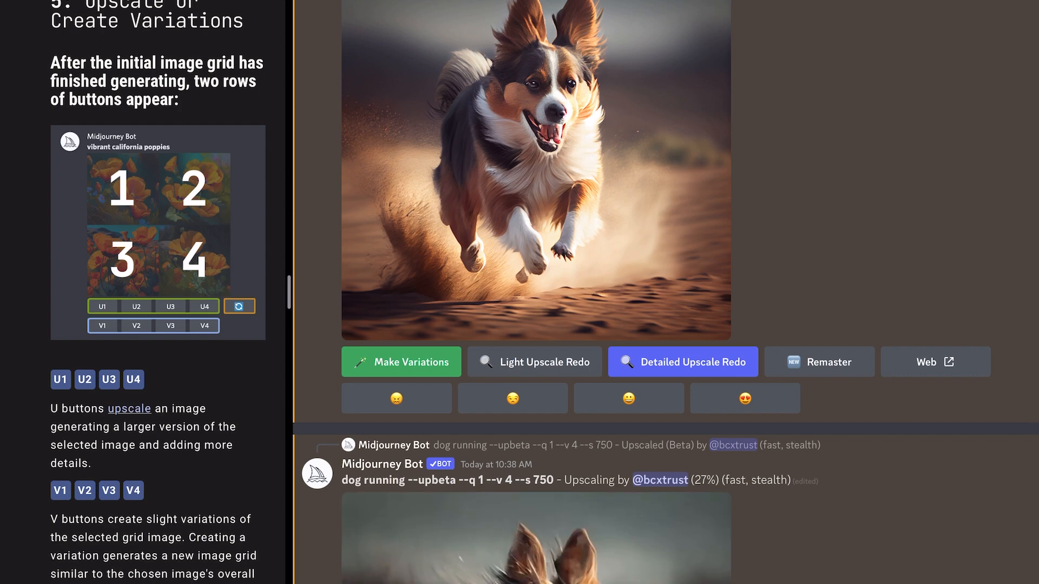
pyautogui.scroll(2, 665, 292)
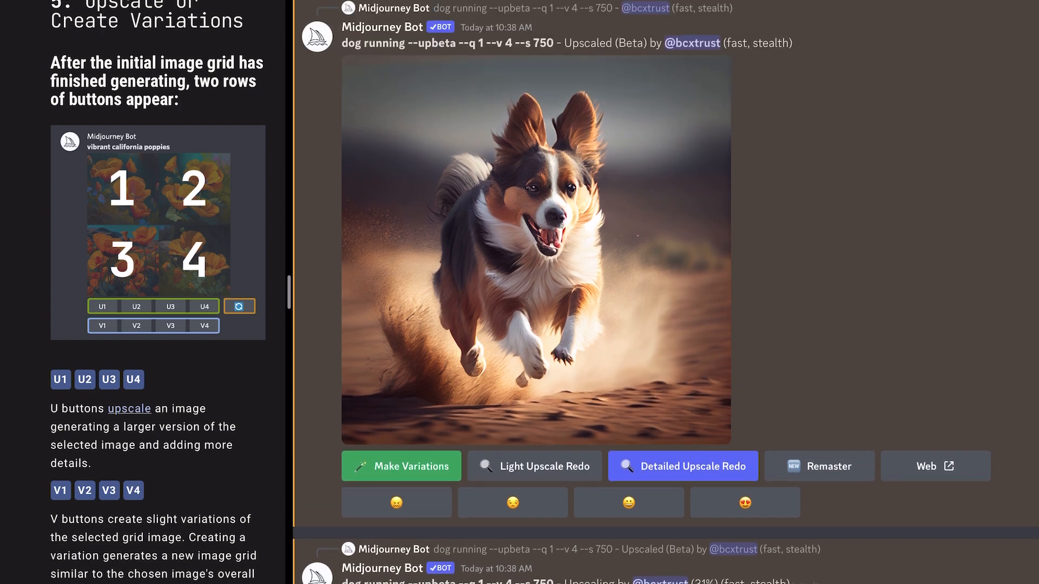
pyautogui.scroll(-8, 666, 292)
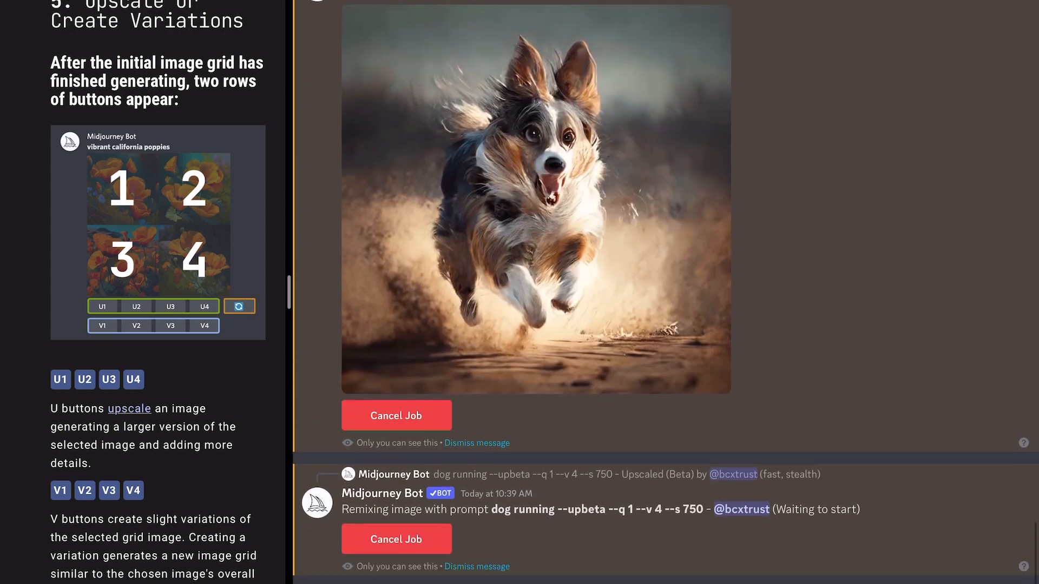
# View the detailed dog upscale on its Midjourney web page, including its prompt, size and parent grid
pyautogui.scroll(5, 665, 292)
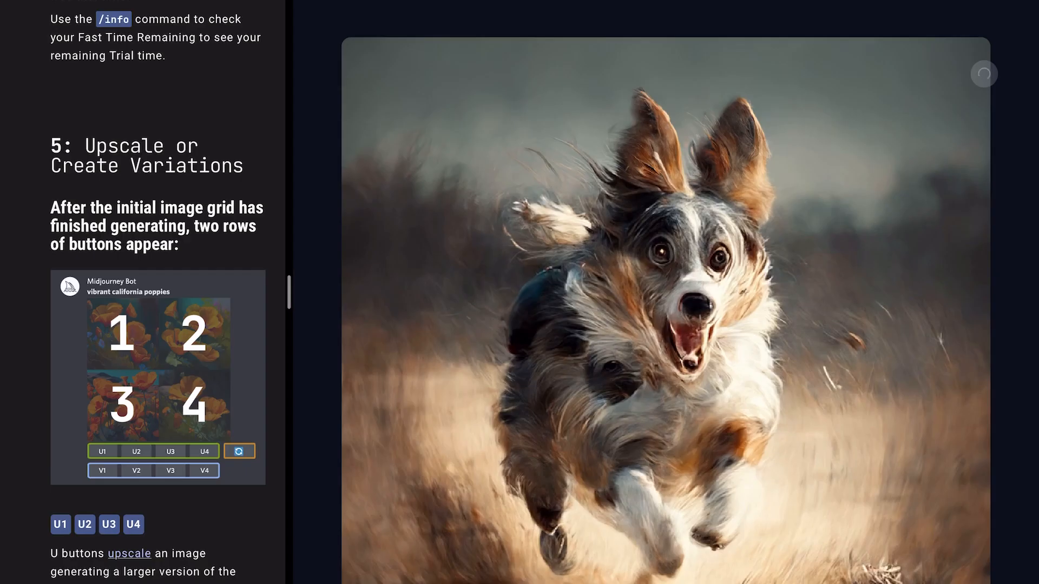
pyautogui.scroll(-7, 666, 292)
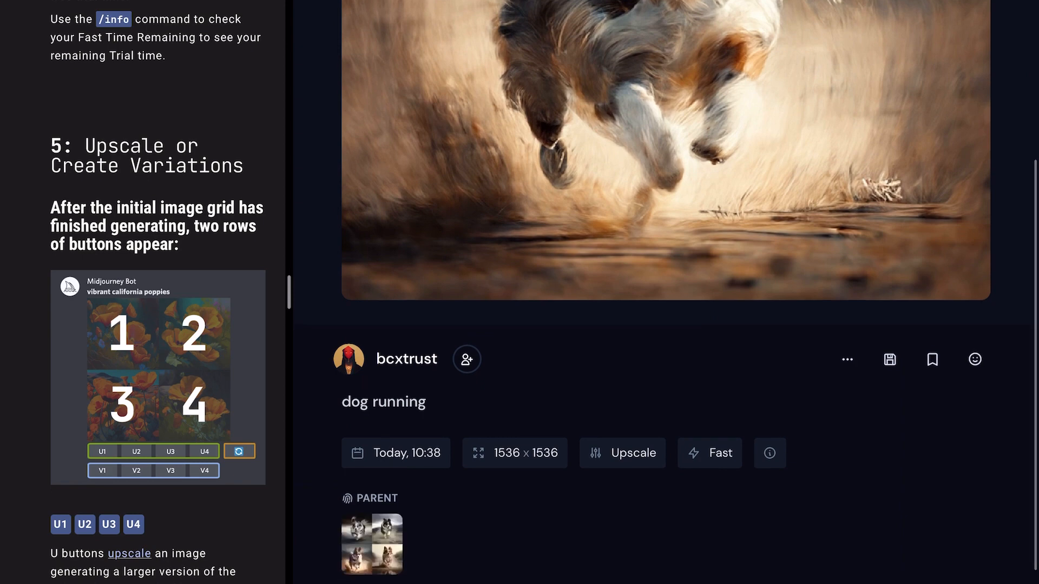
# Check the related jobs for the detailed dog upscale, and go to the account's home page on the Midjourney website
pyautogui.scroll(-4, 665, 292)
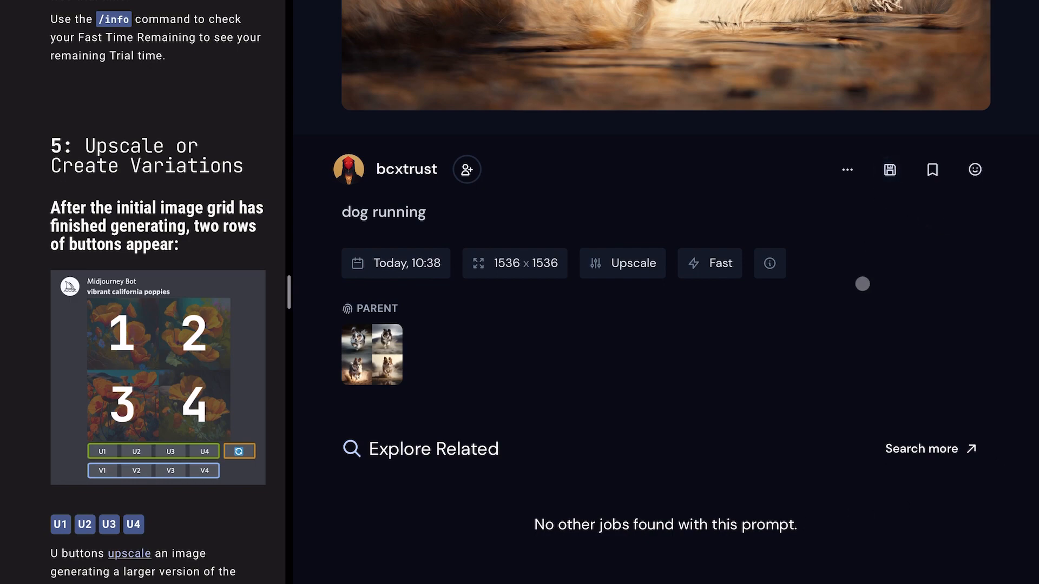
pyautogui.scroll(10, 863, 282)
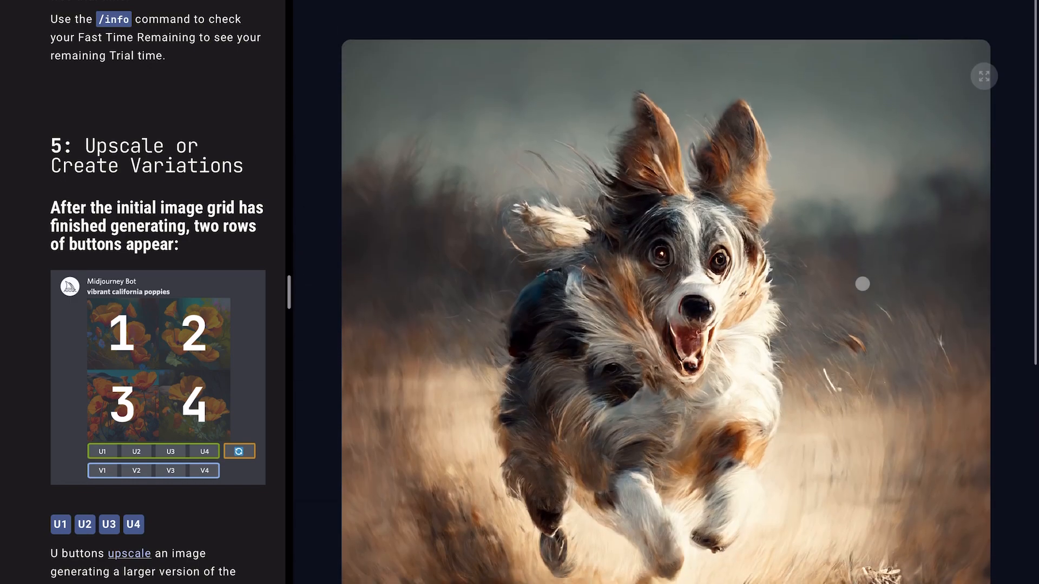
pyautogui.click(332, 1)
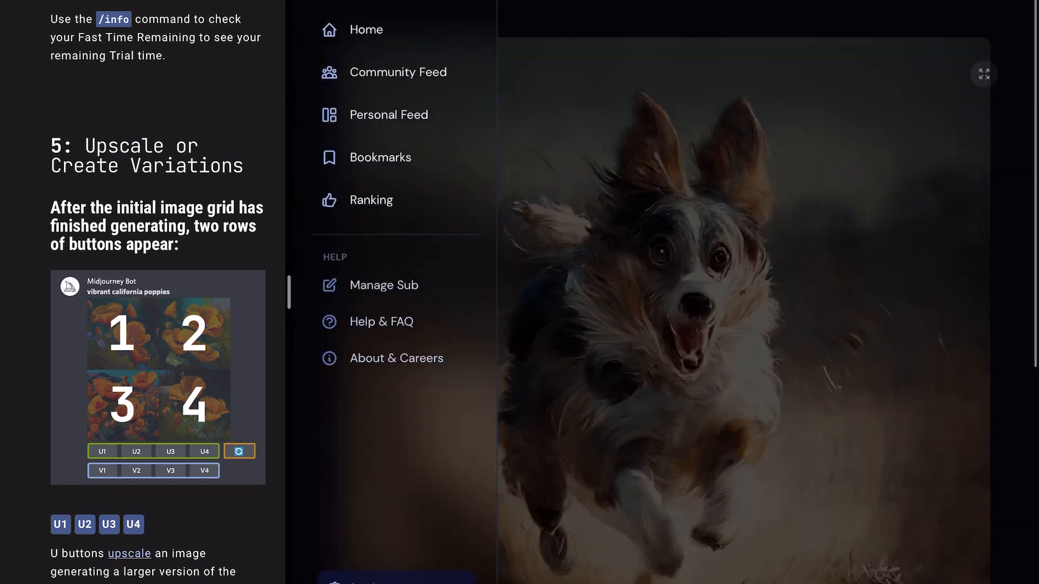
pyautogui.click(362, 30)
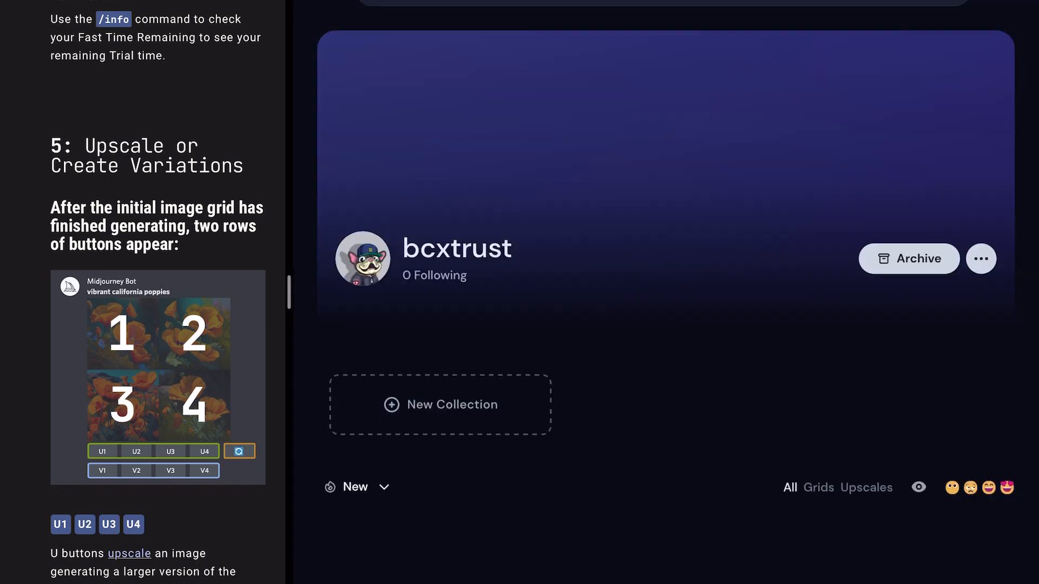
# Browse the home page gallery of previously generated grids and upscales, from the newest dog images to older portraits, and return to its start
pyautogui.scroll(-8, 666, 292)
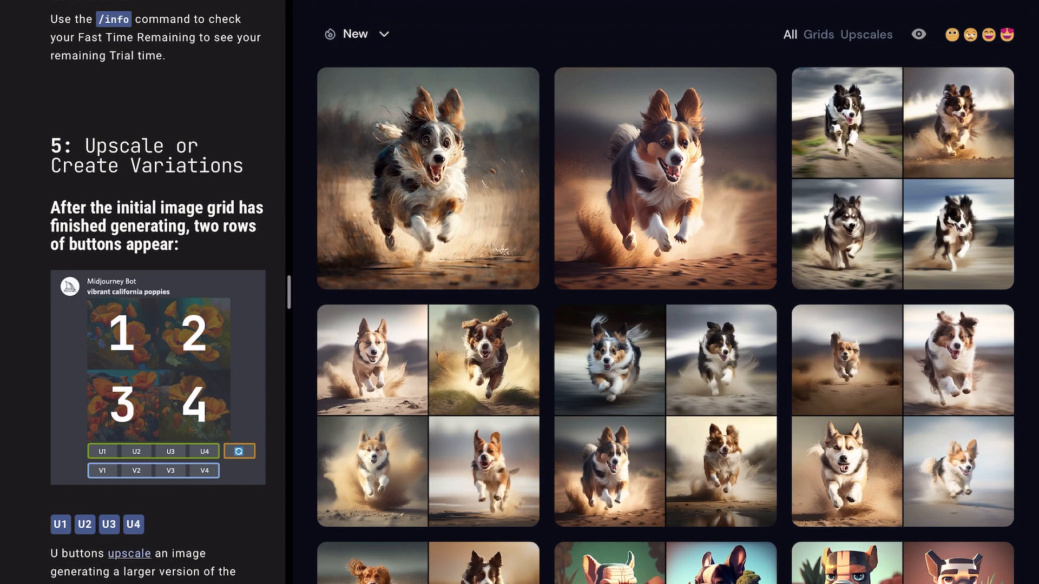
pyautogui.scroll(-6, 665, 293)
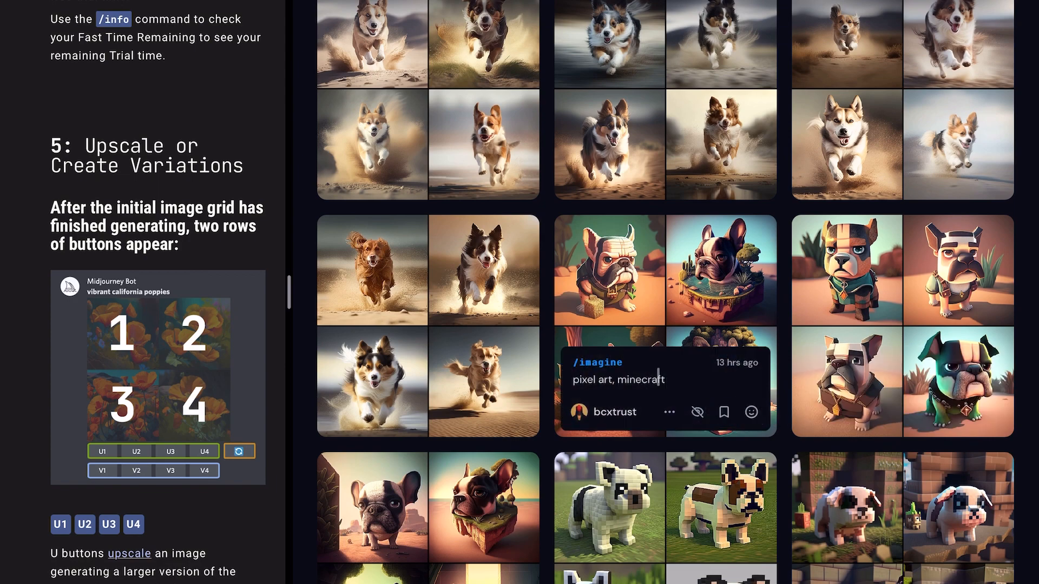
pyautogui.scroll(-18, 658, 376)
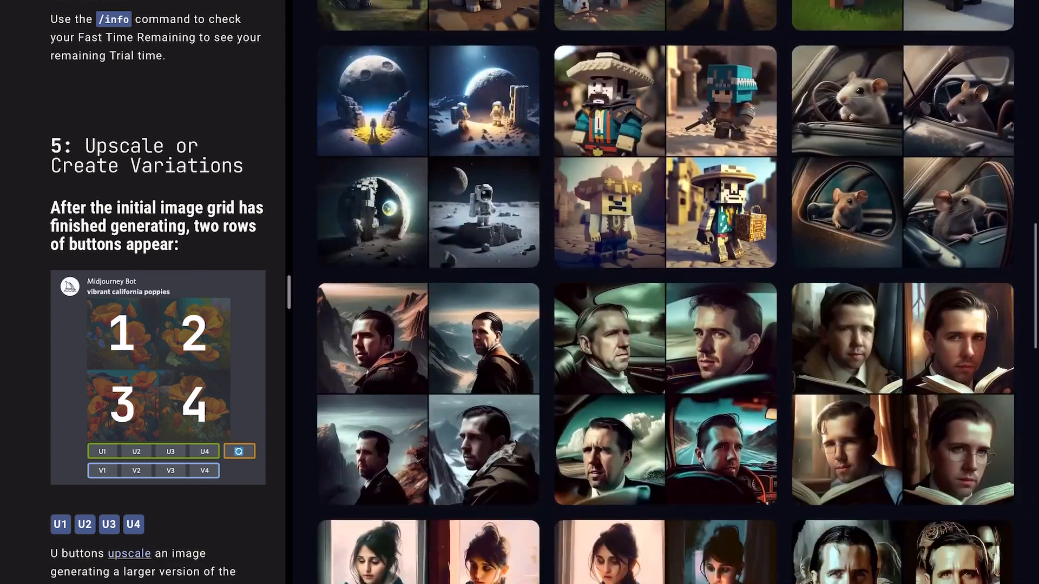
pyautogui.scroll(-13, 676, 292)
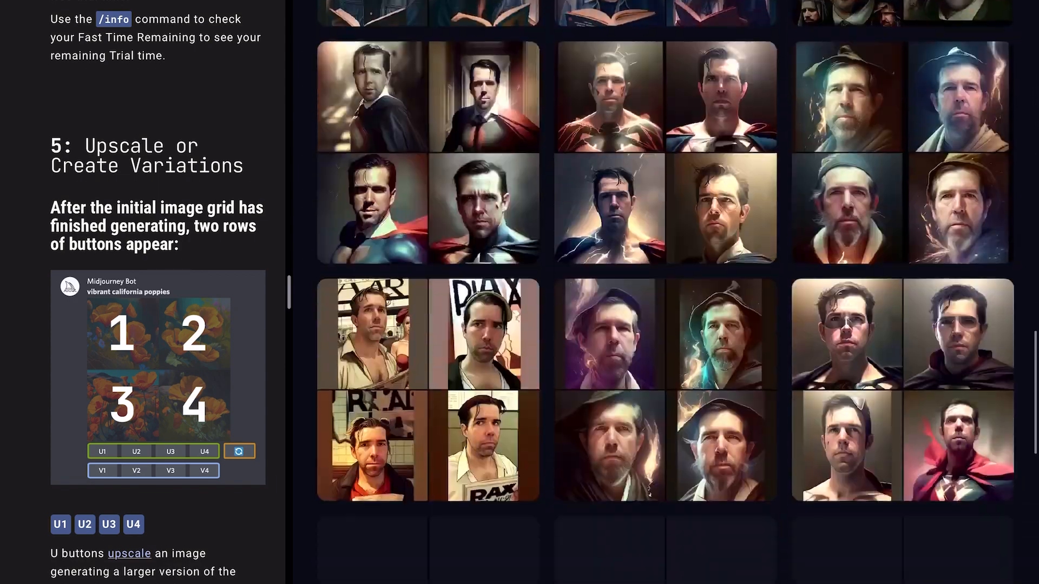
pyautogui.scroll(-6, 666, 265)
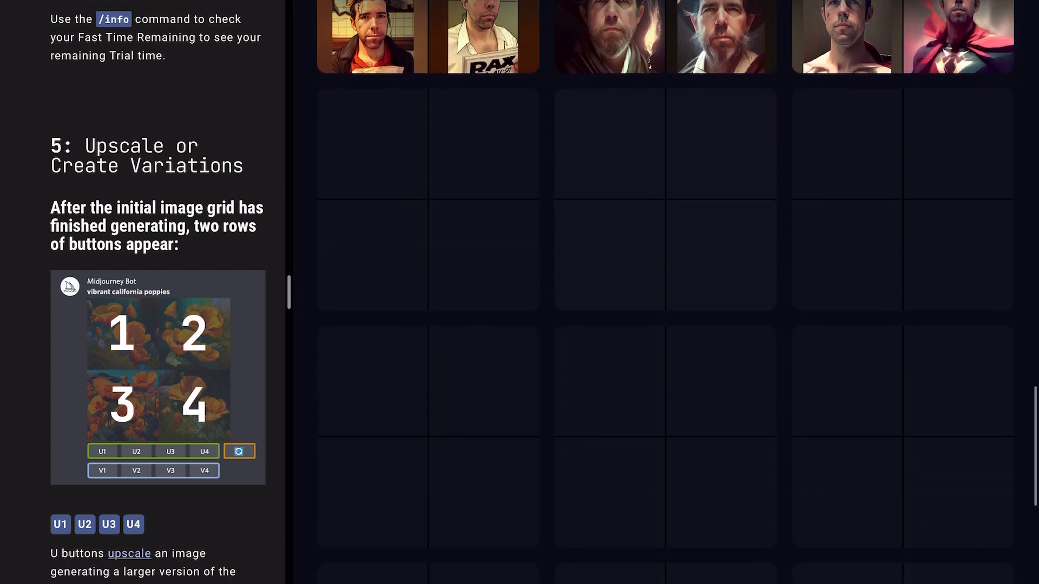
pyautogui.scroll(12, 665, 293)
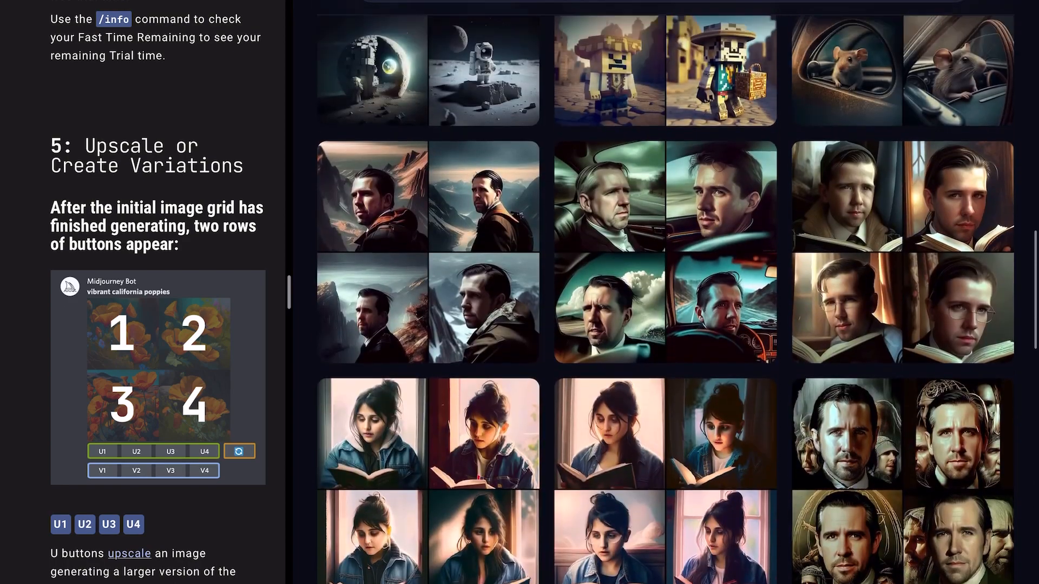
pyautogui.scroll(15, 666, 293)
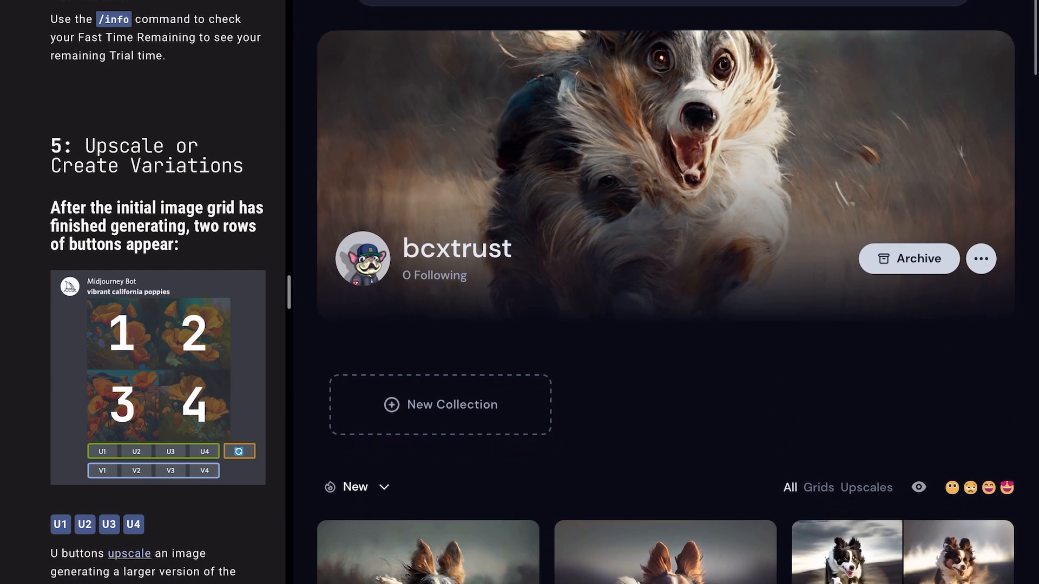